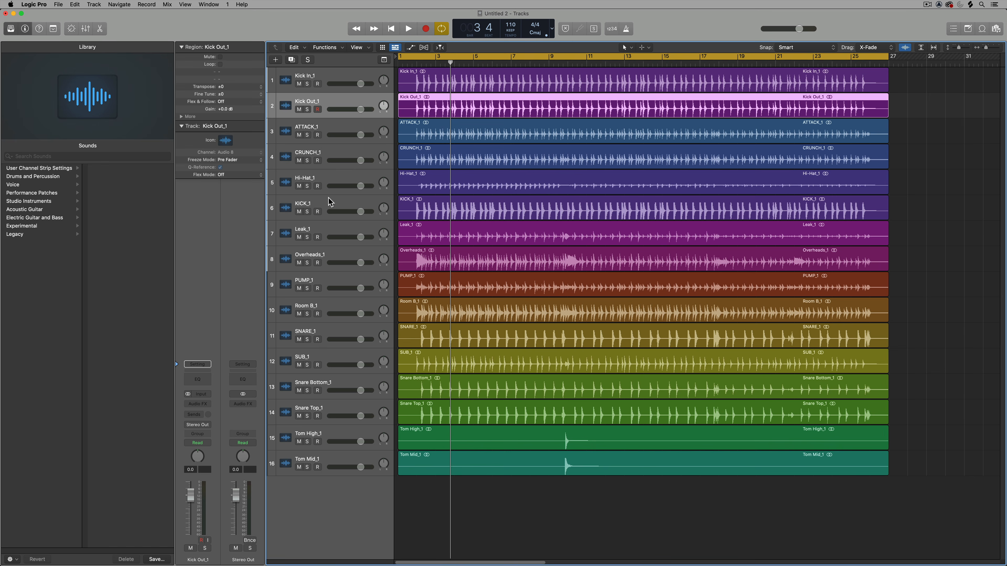
- Move the KICK_1, ATTACK_1 and CRUNCH_1 tracks to the end of the track list
left_click_drag(329, 203, 331, 128)
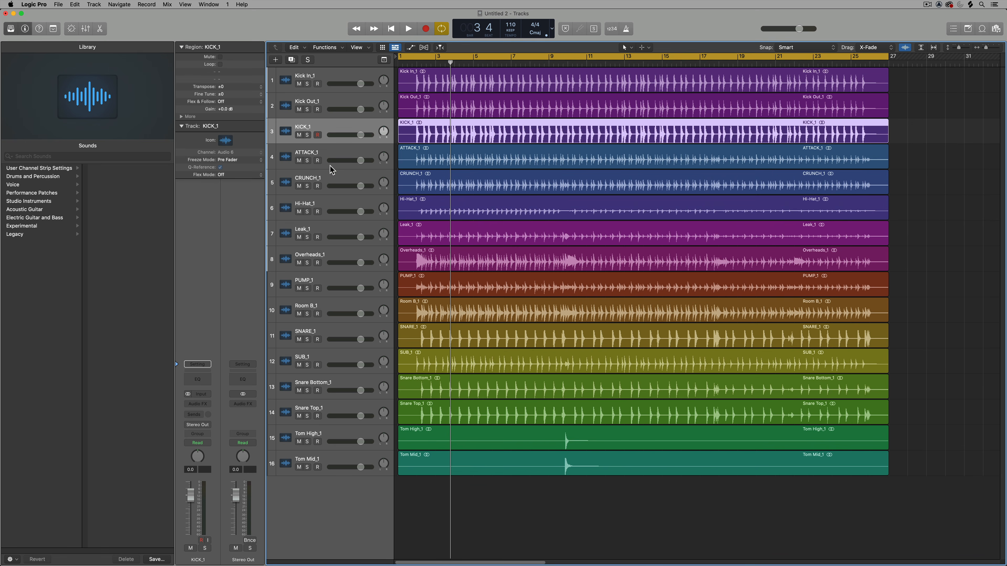
left_click(331, 183, "shift")
left_click_drag(337, 176, 357, 496)
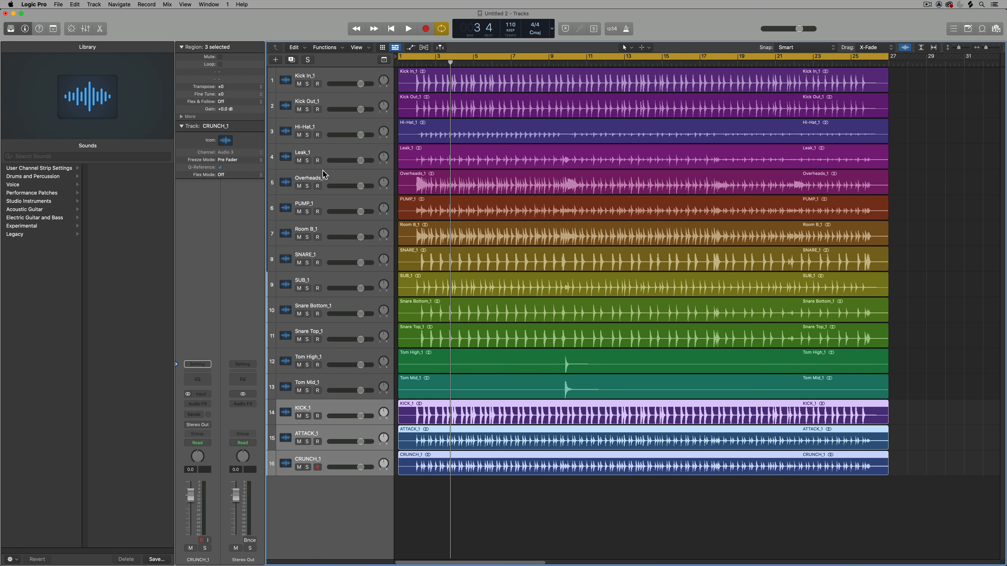
left_click(334, 257)
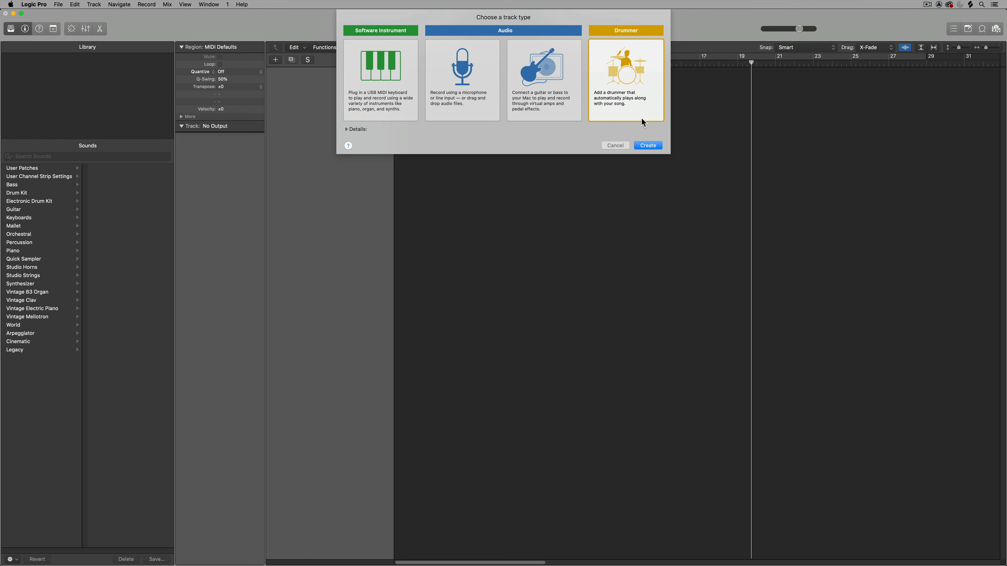
- Create a Drummer track and add two more regions directly after the first, covering bars 1 to 25
left_click(648, 148)
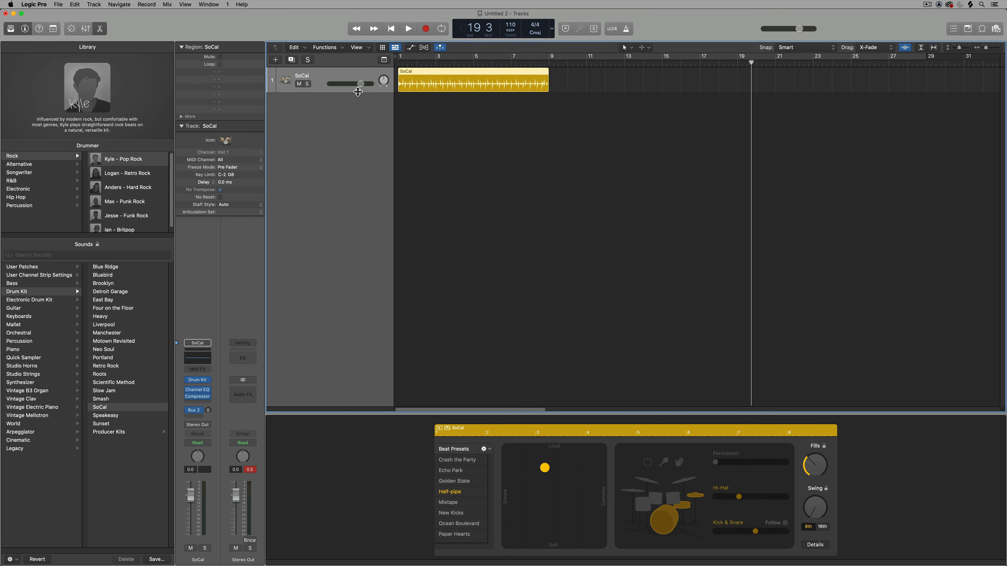
left_click(555, 130)
left_click(705, 131)
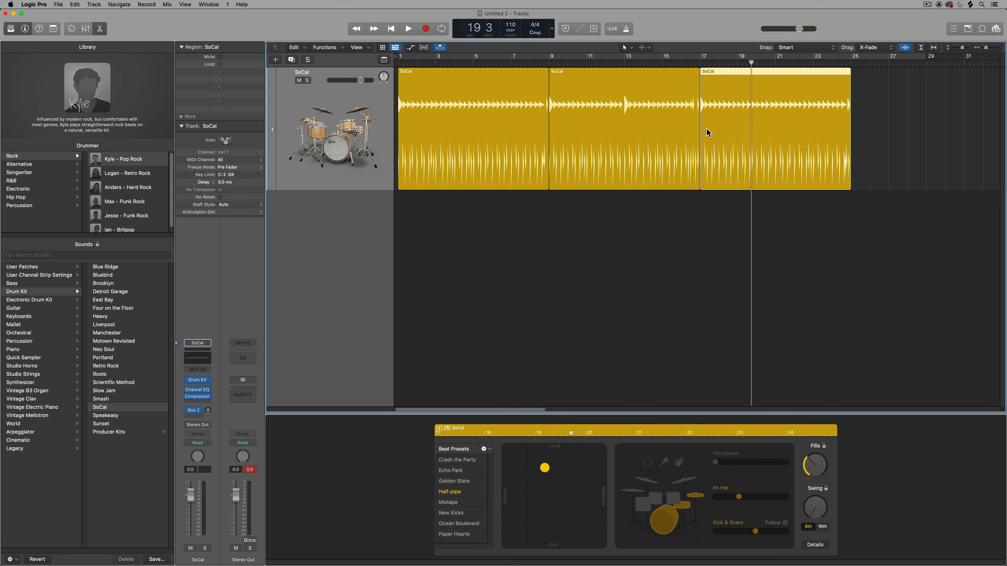
- Vary the second and third drummer regions by moving their performance pucks toward softer and more complex playing
left_click(589, 226)
left_click(600, 168)
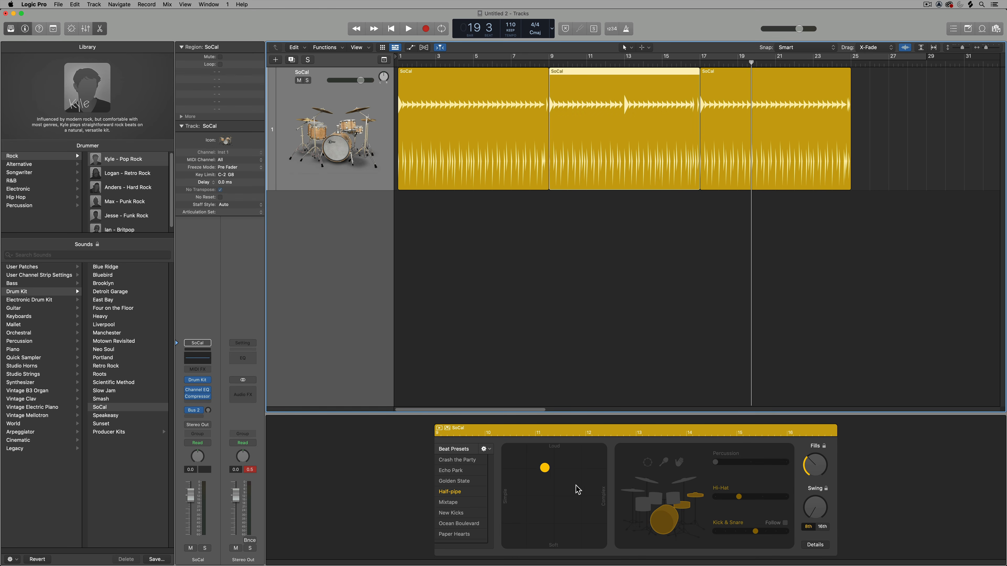
left_click(576, 486)
left_click(778, 141)
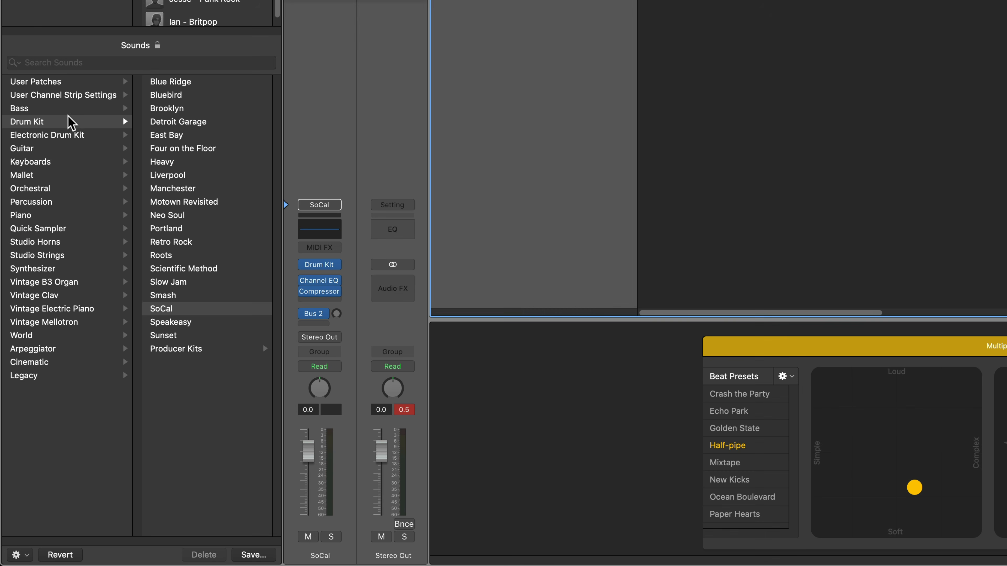
- Change the drummer track's sound to the Retro Rock+ producer kit from the drum kit library
left_click(45, 292)
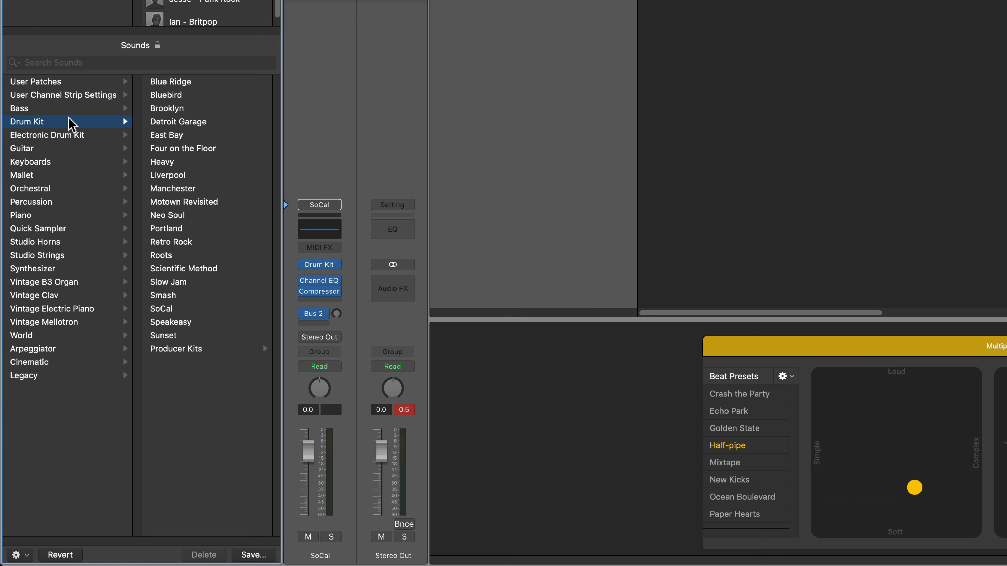
left_click(201, 350)
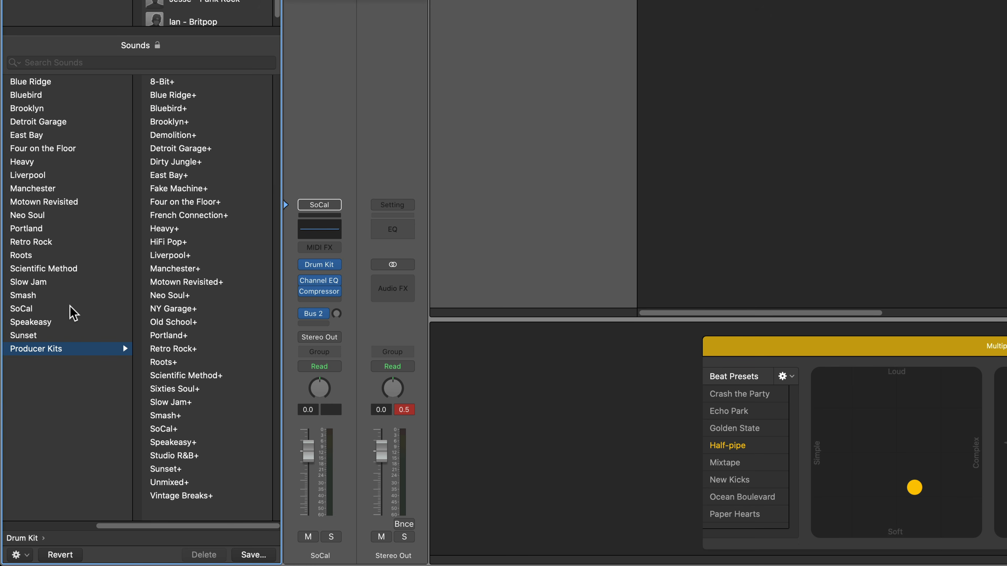
left_click(209, 347)
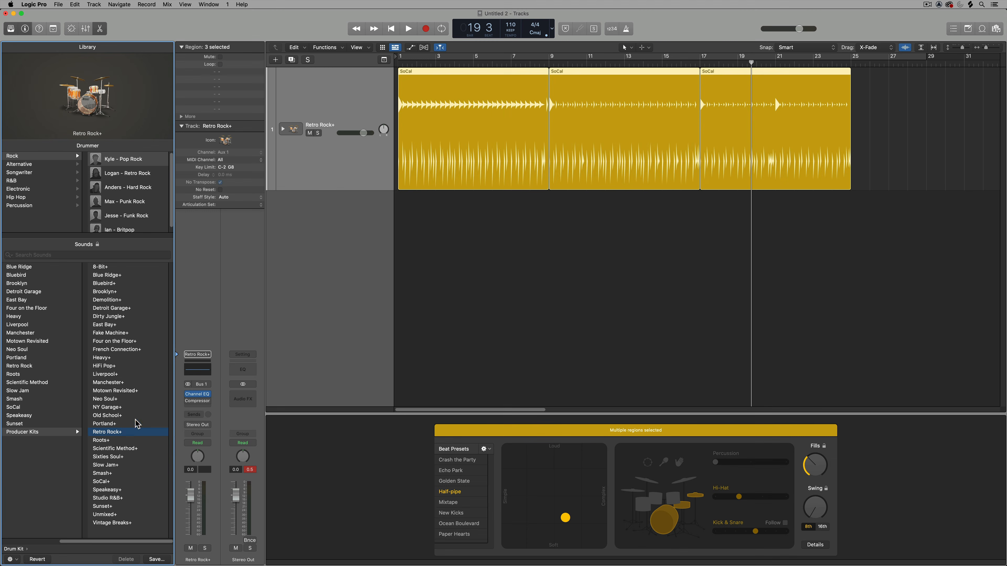
- Play the drum regions from the beginning of the project with the mixer shown
left_click(862, 92)
key("Return")
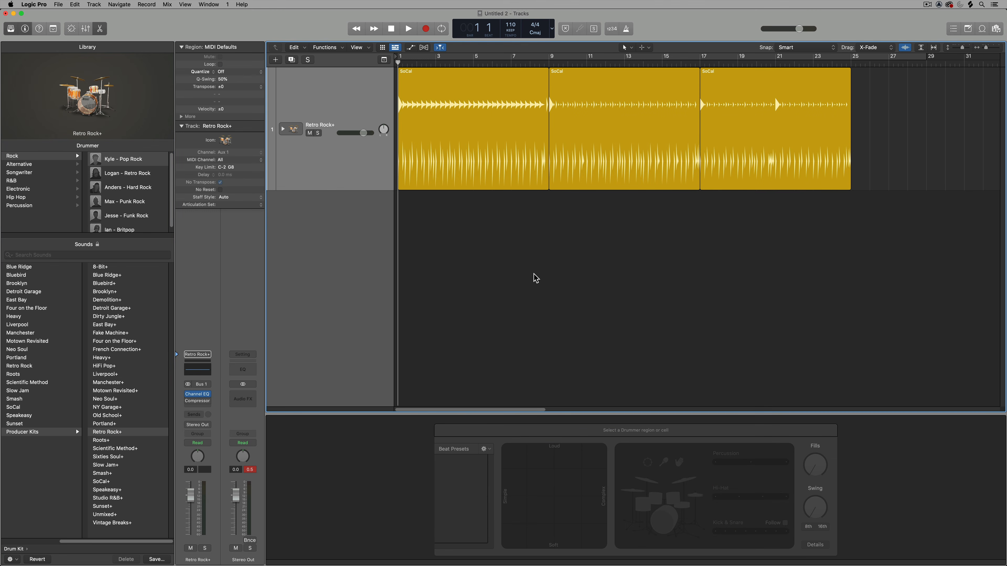
key("space")
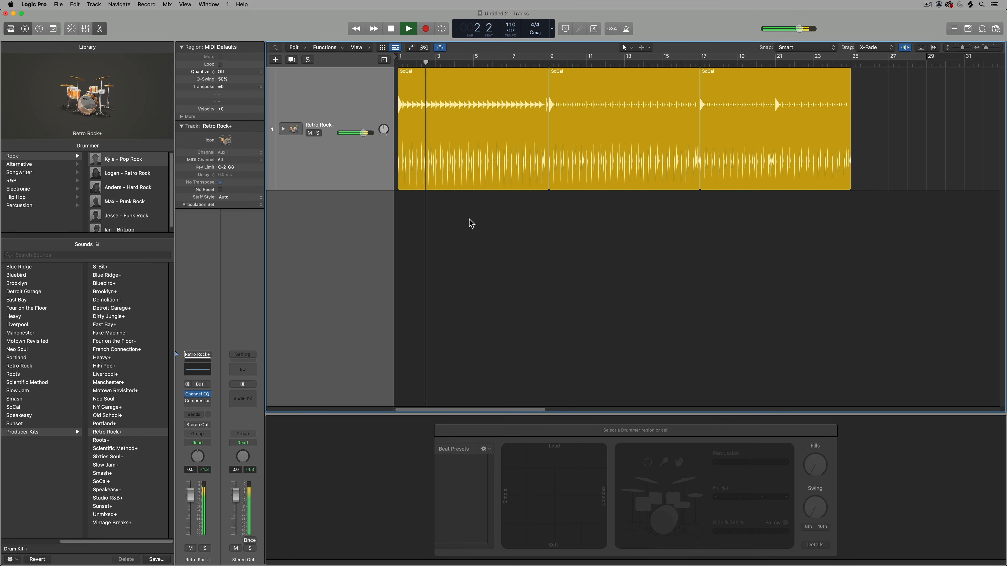
key("x")
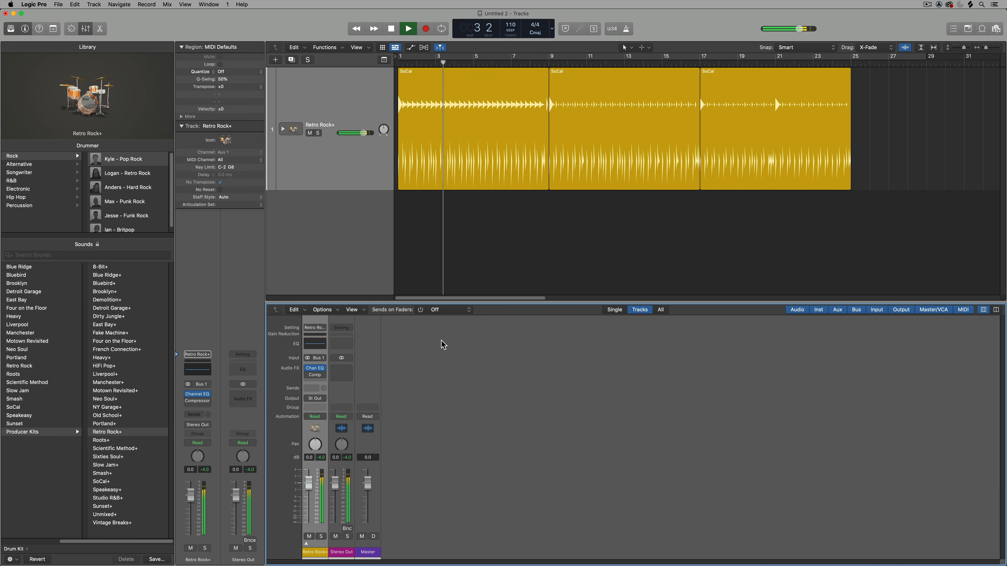
key("space")
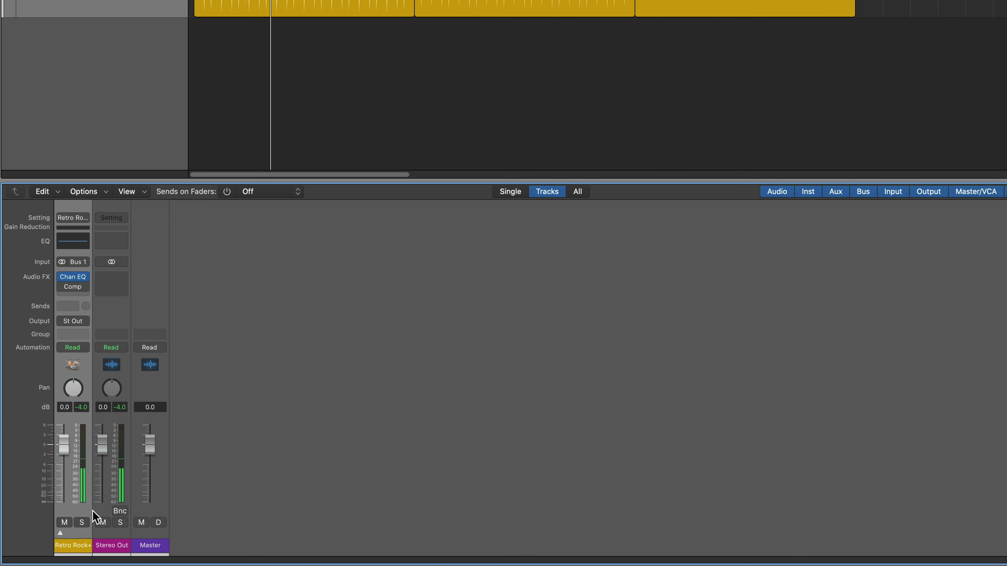
- Expand the Retro Rock+ stack in the mixer, select every channel strip from Overheads through KICK, and hide the mixer
left_click(58, 532)
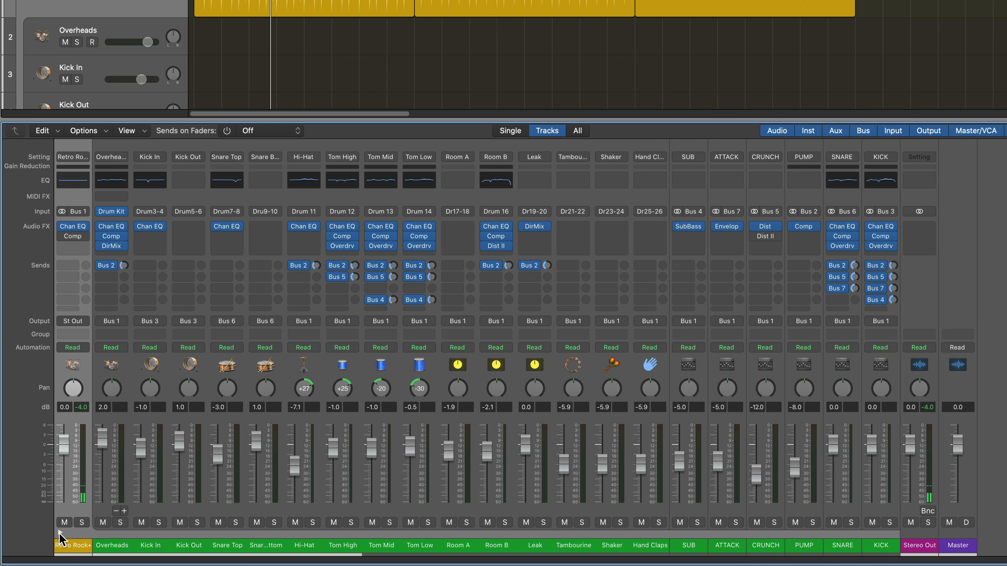
left_click(112, 546)
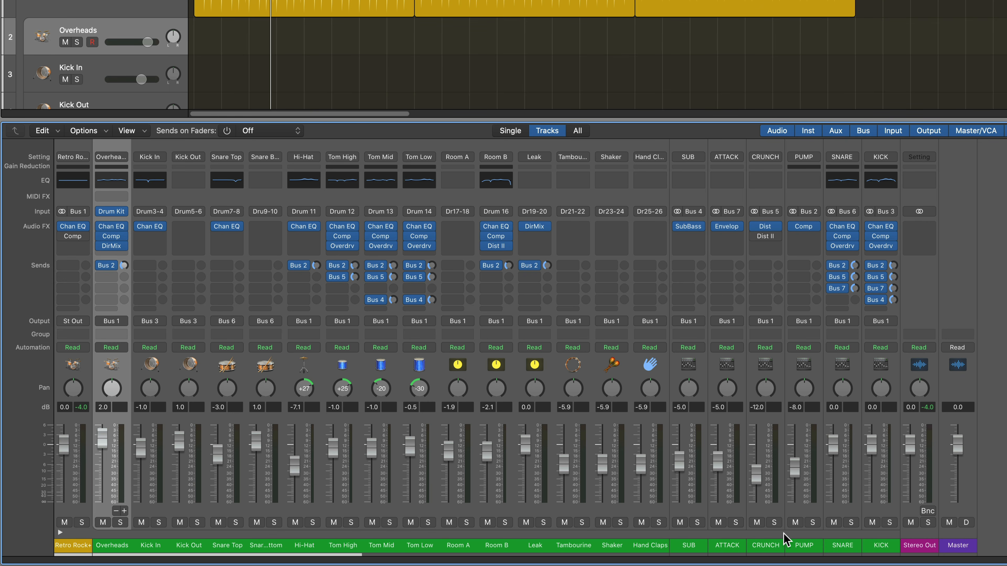
left_click(881, 546, "shift")
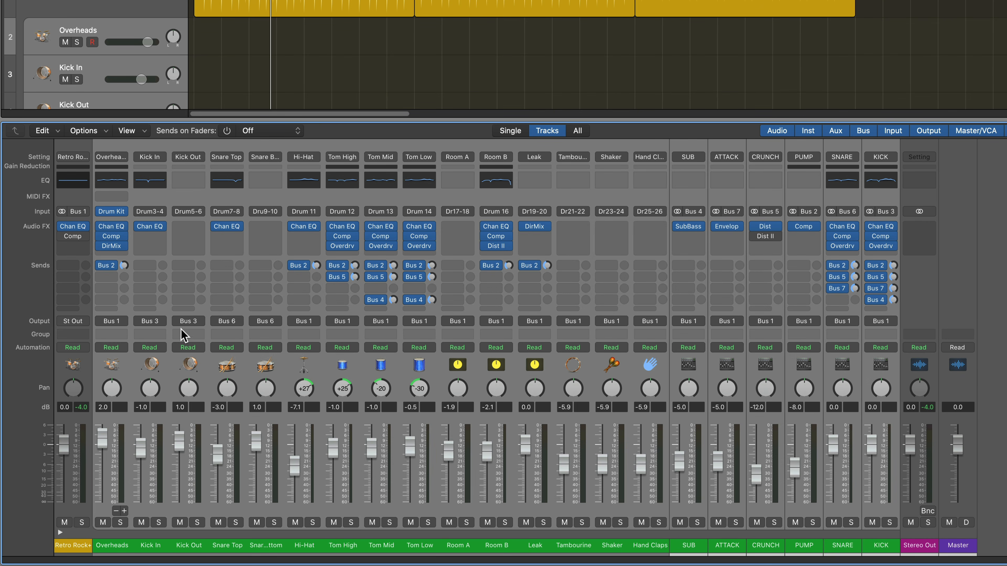
left_click(75, 548)
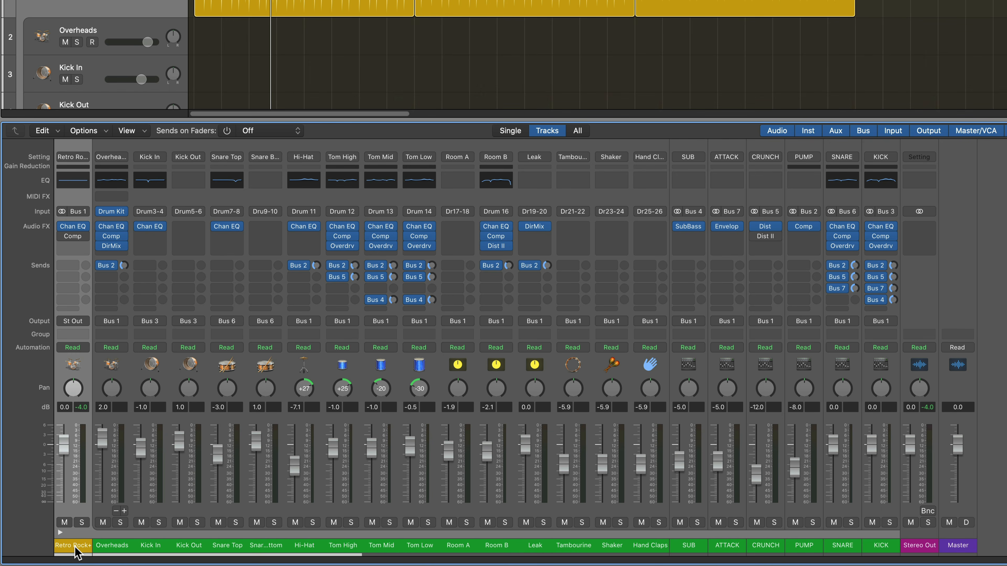
left_click(113, 546)
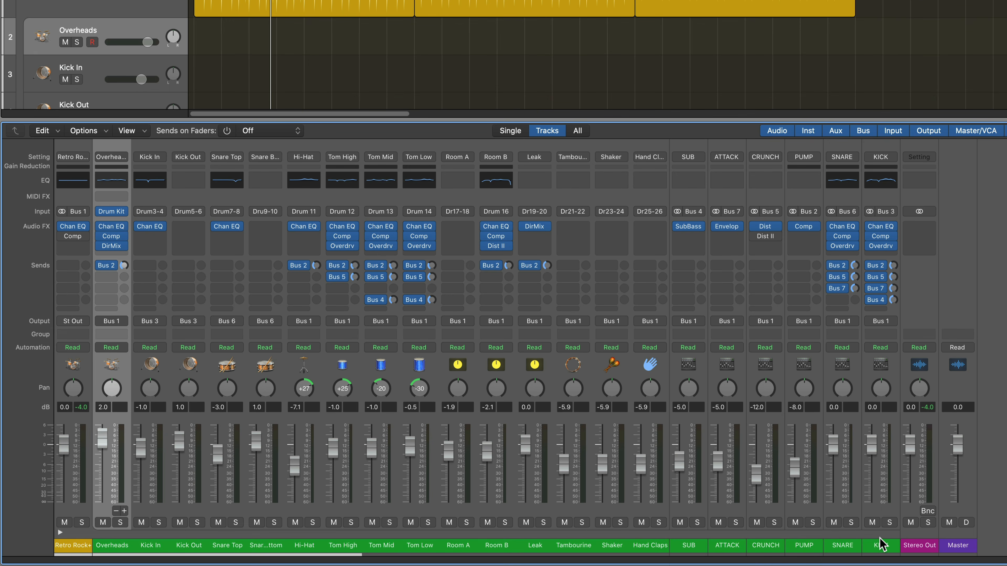
left_click(882, 546, "shift")
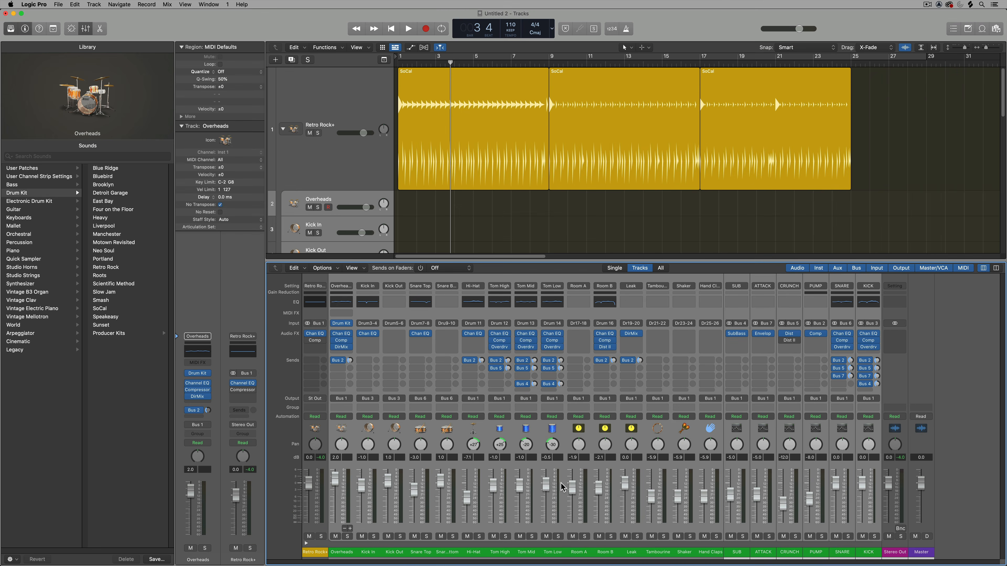
key("x")
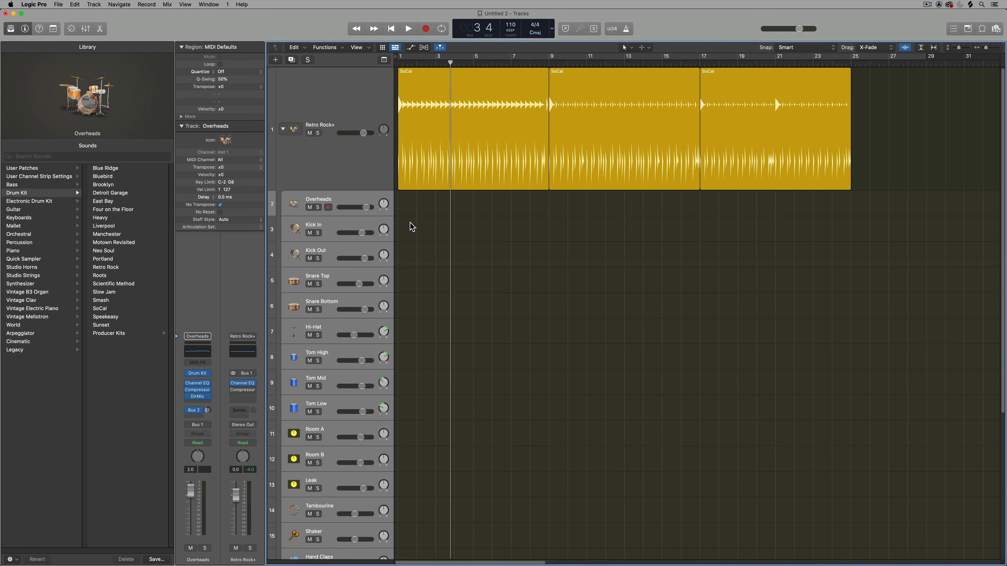
- Turn on the cycle range and set its end to bar 27
scroll(387, 449, "down", 2)
scroll(387, 448, "down", 3)
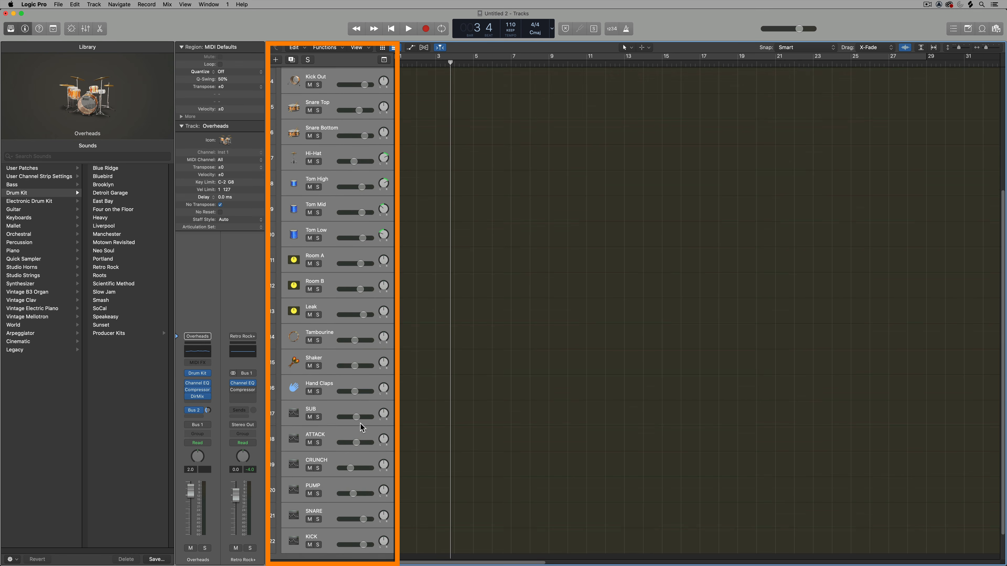
scroll(345, 415, "up", 5)
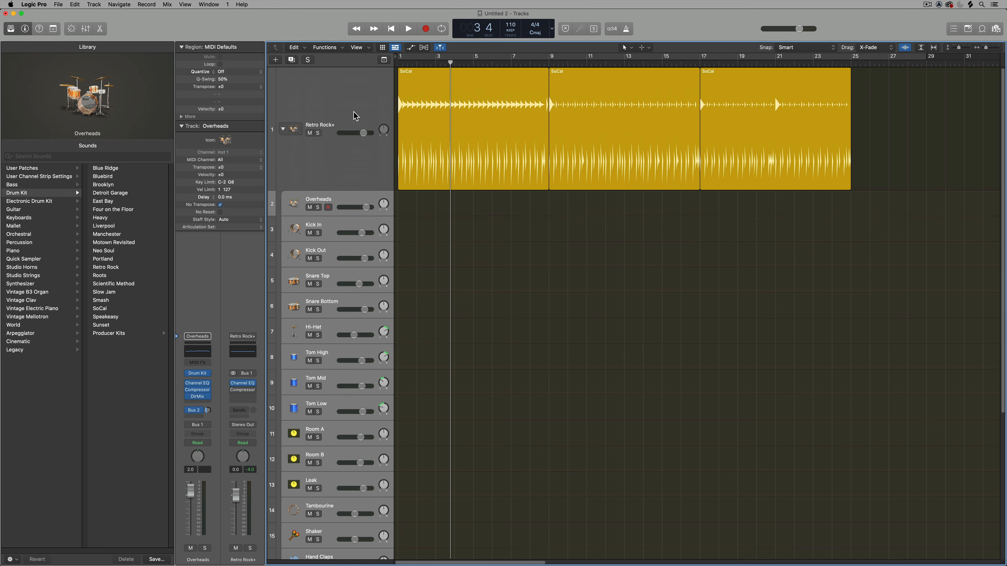
key("c")
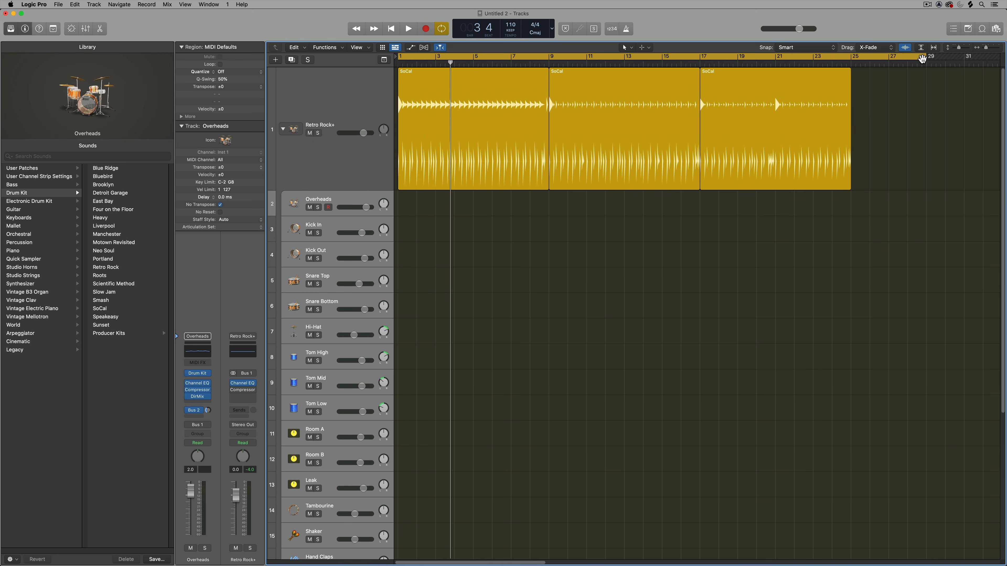
mouse_move(925, 59)
left_mouse_down()
mouse_move(785, 84)
mouse_move(888, 83)
left_mouse_up()
- Move all three drummer regions one bar later so they start at bar 2
left_click(716, 129)
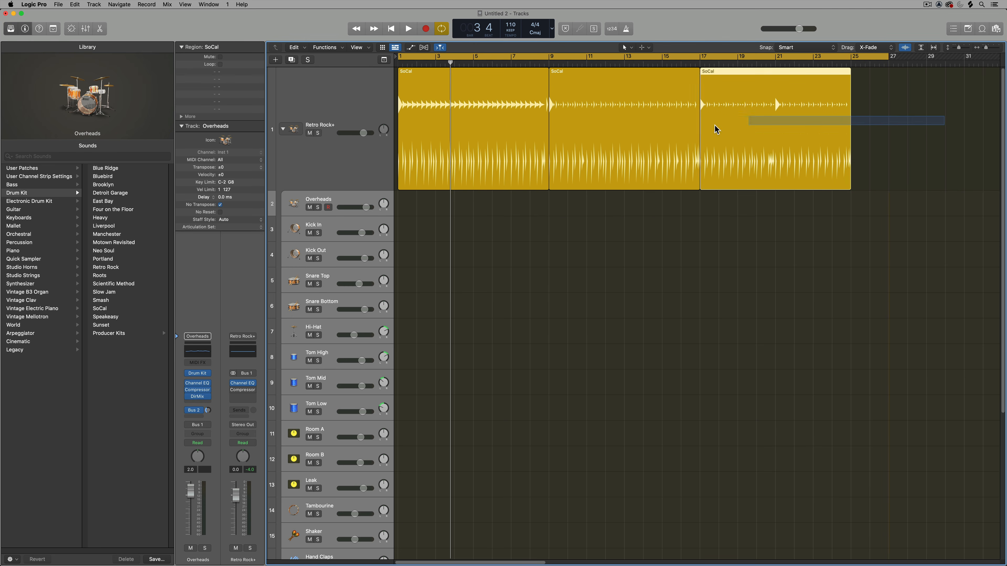
left_click_drag(715, 125, 492, 137)
left_click(524, 221)
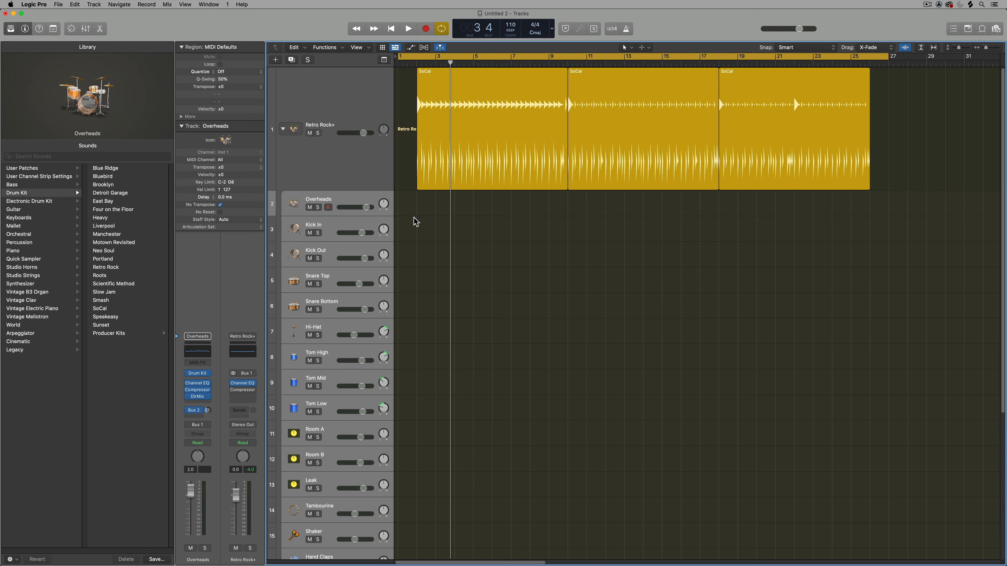
- Start an export of the 21 selected drum tracks as audio files
scroll(339, 230, "down", 5)
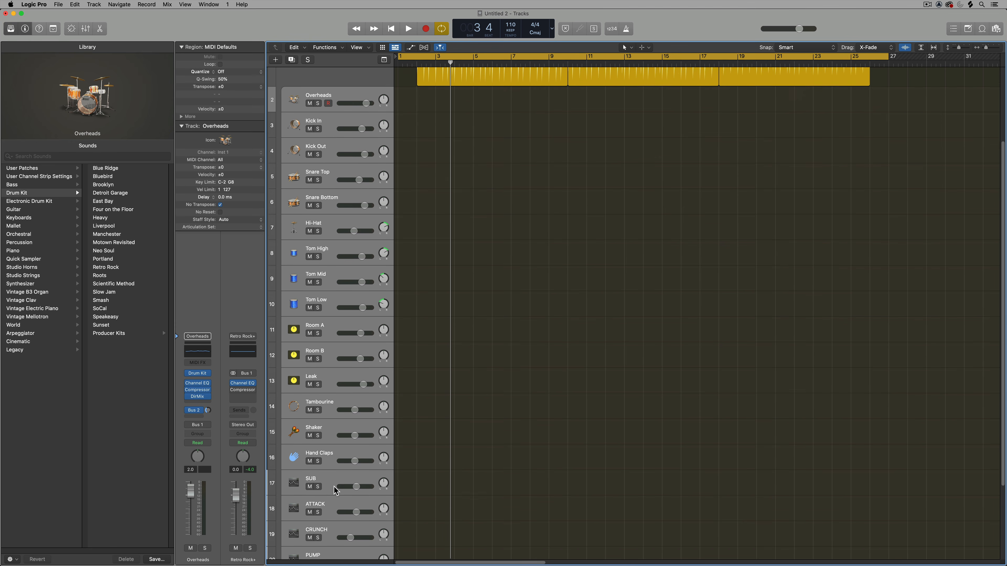
scroll(335, 488, "up", 5)
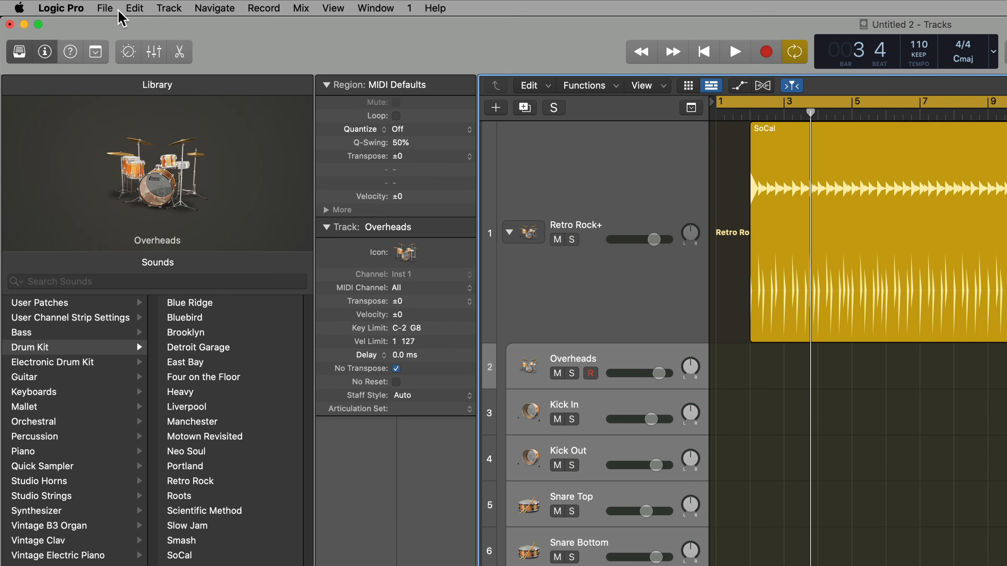
left_click(59, 5)
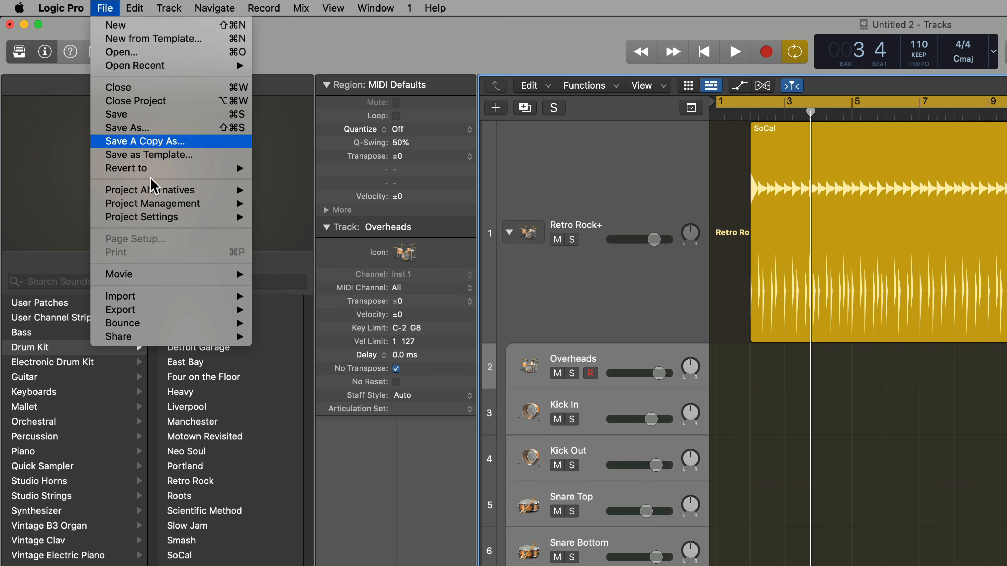
mouse_move(177, 310)
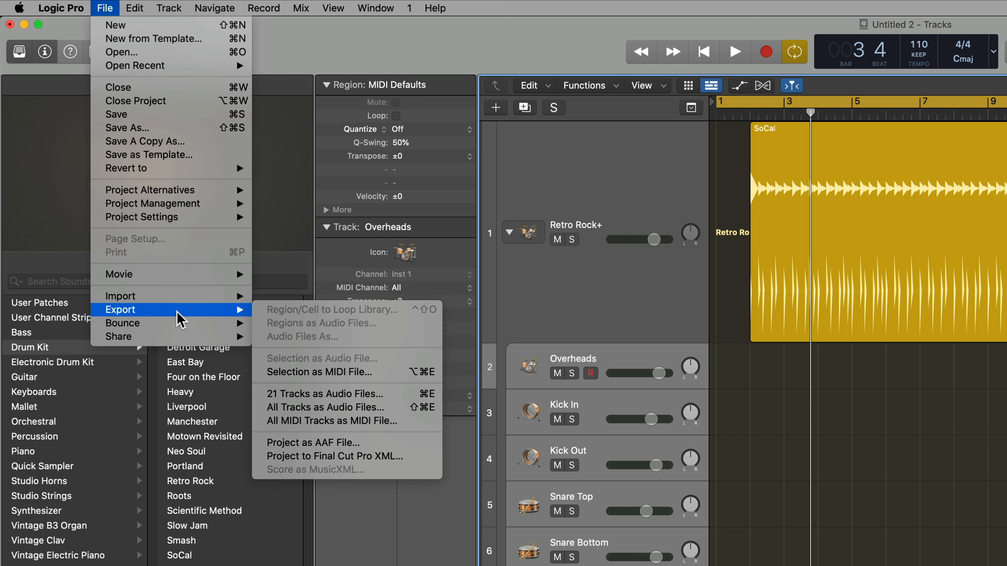
left_click(392, 395)
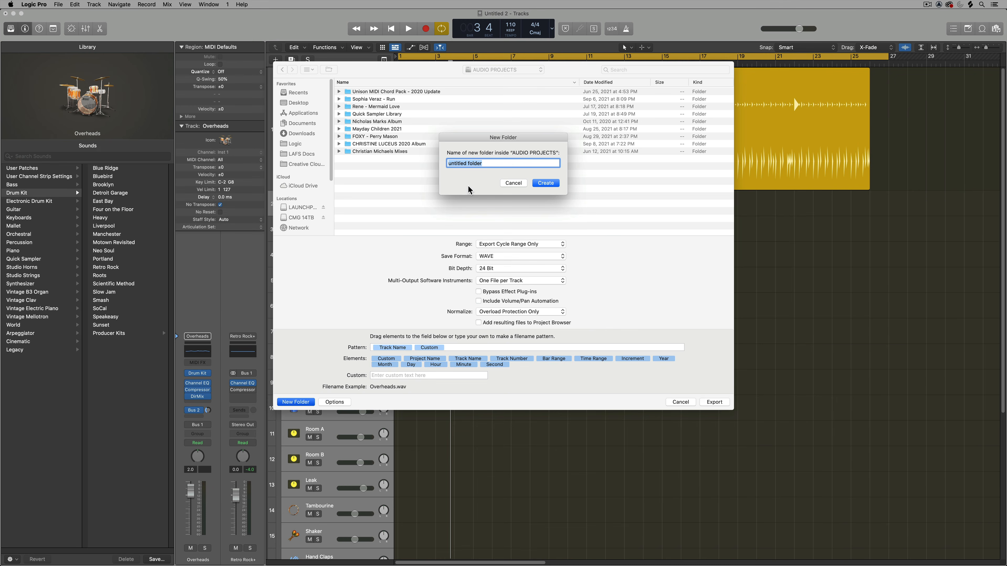
- Create a "Drum Multitracks" folder inside AUDIO PROJECTS for the export and choose Export Cycle Range Only as the range
type("Drum Multitracks")
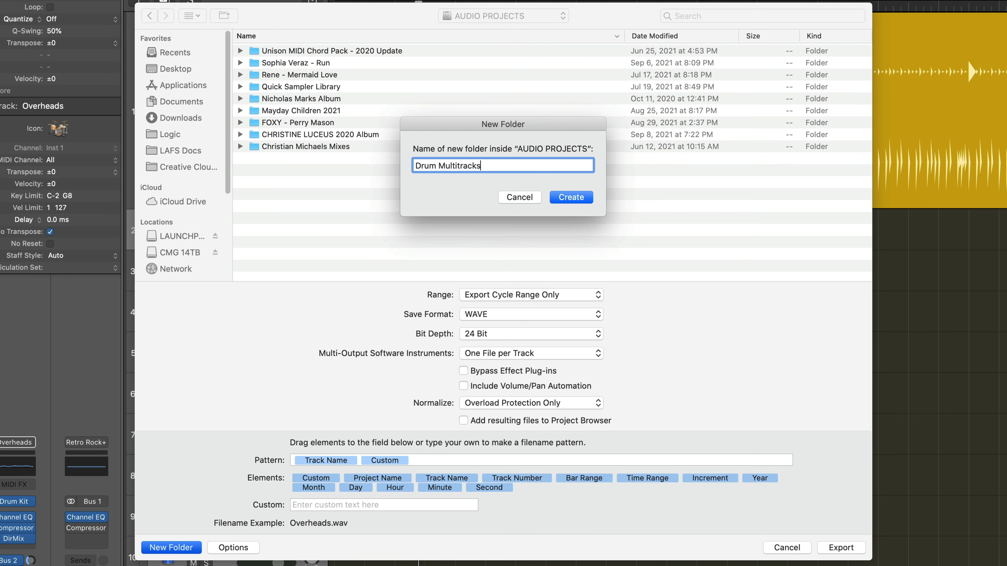
key("Return")
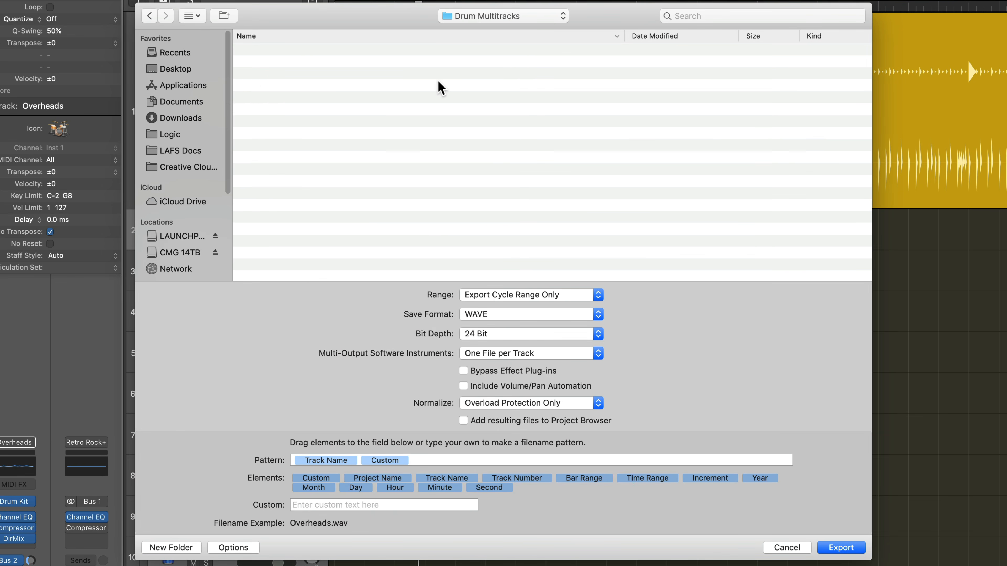
left_click(485, 300)
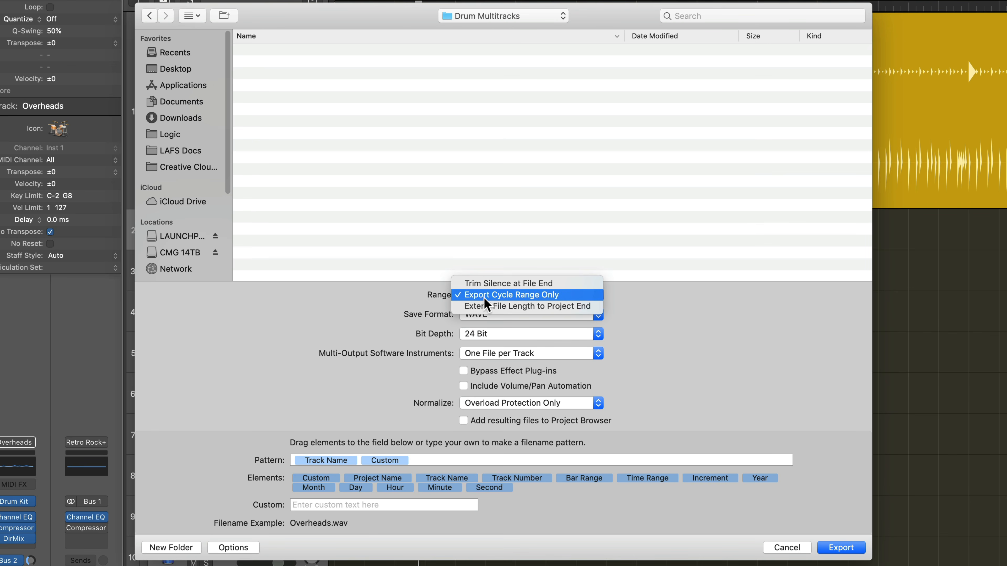
left_click(548, 295)
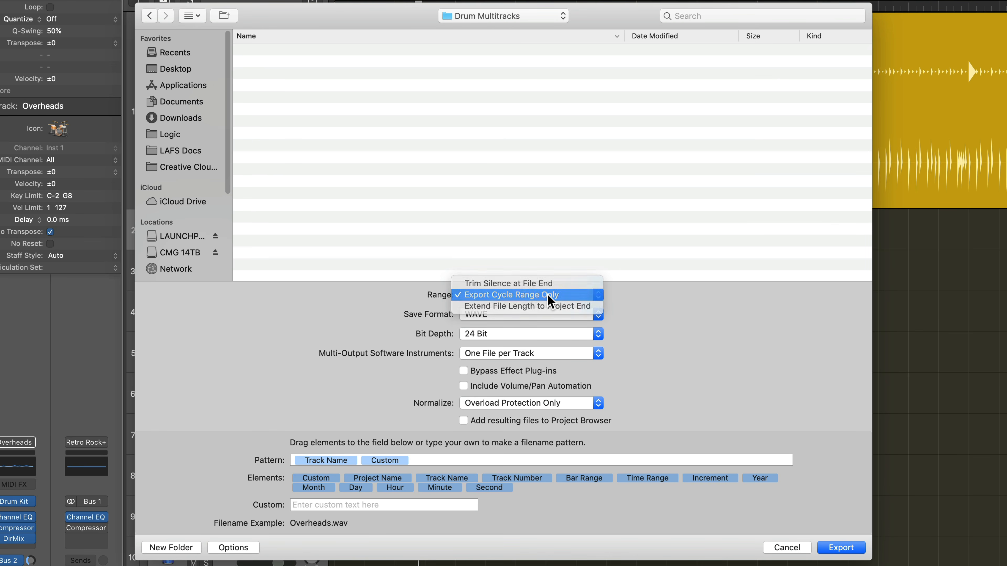
- Keep the export settings at WAVE format, 24 Bit depth and One File per Track for multi-output instruments
left_click(504, 317)
left_click(503, 317)
left_click(505, 335)
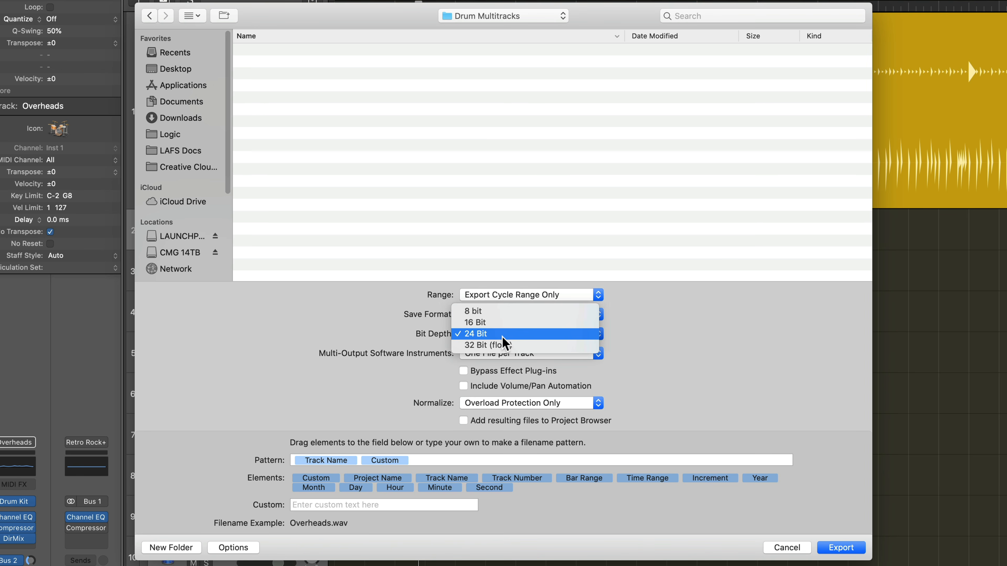
left_click(537, 336)
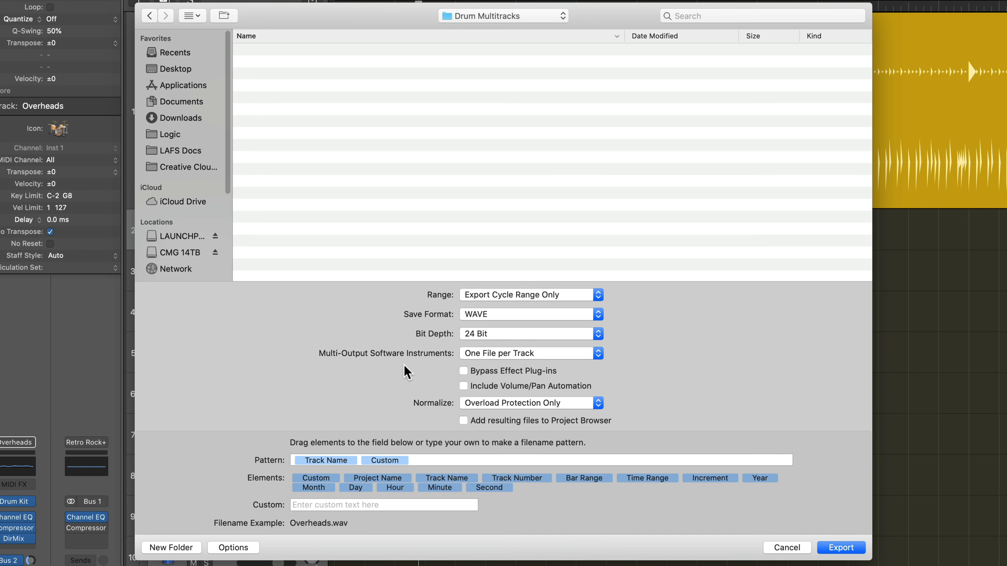
left_click(528, 354)
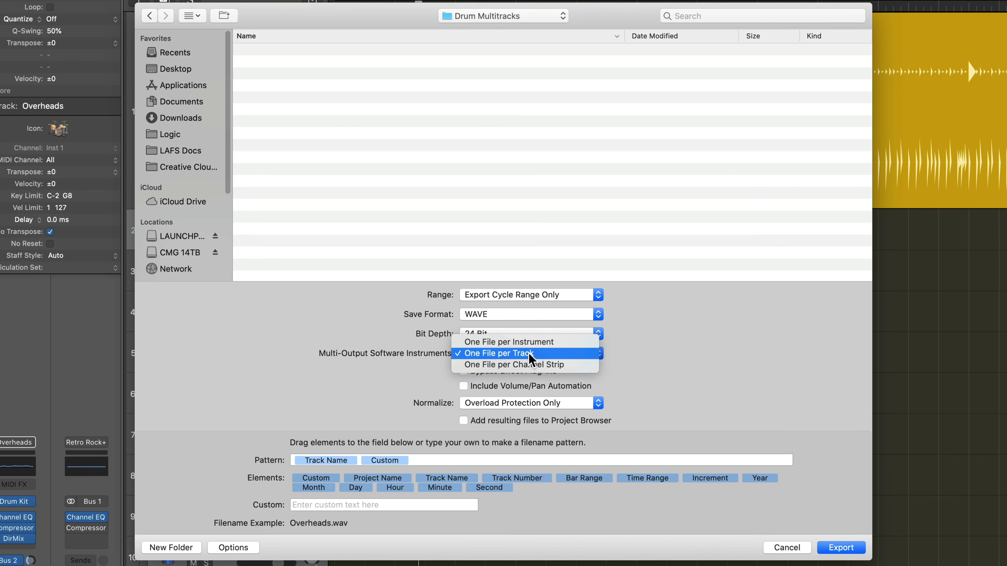
left_click(557, 354)
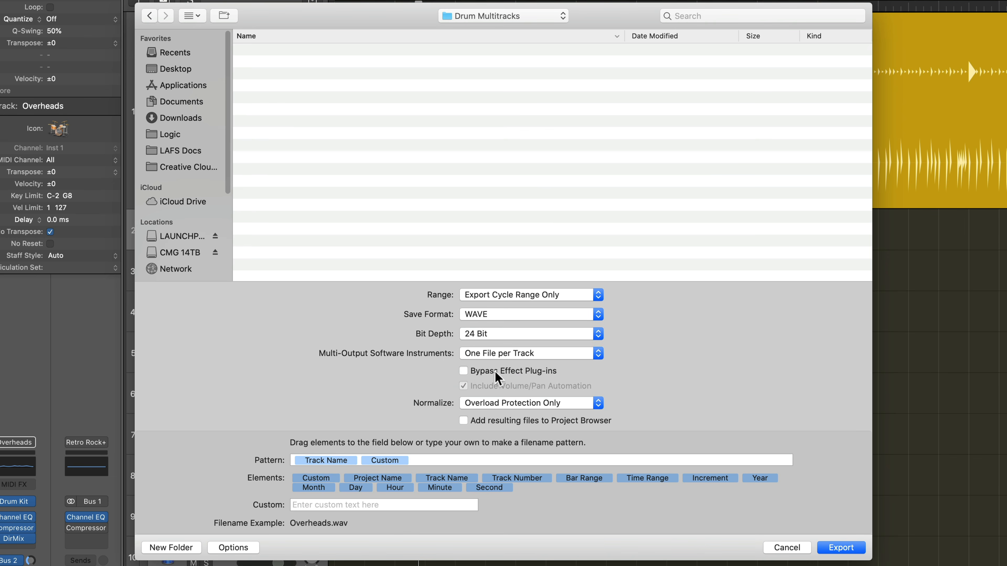
- Keep normalization at Overload Protection Only and export the drum tracks into the Drum Multitracks folder
left_click(501, 403)
left_click(502, 403)
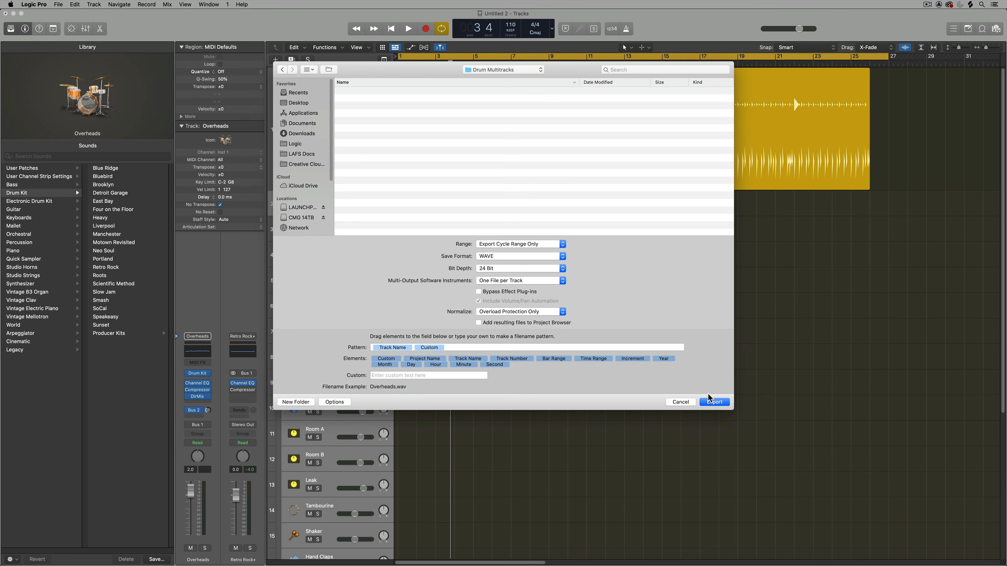
left_click(841, 547)
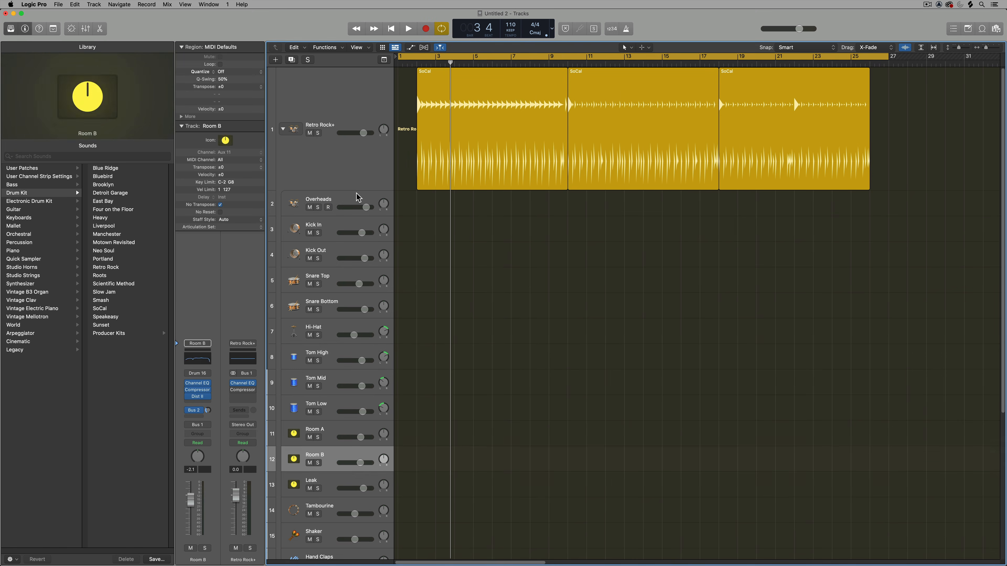
- Delete the whole Retro Rock+ drummer track stack, including its regions and subtracks
key("Up")
key("Up")
key("Up")
key("Up")
key("Up")
key("Up")
key("Up")
key("Up")
key("Up")
key("Up")
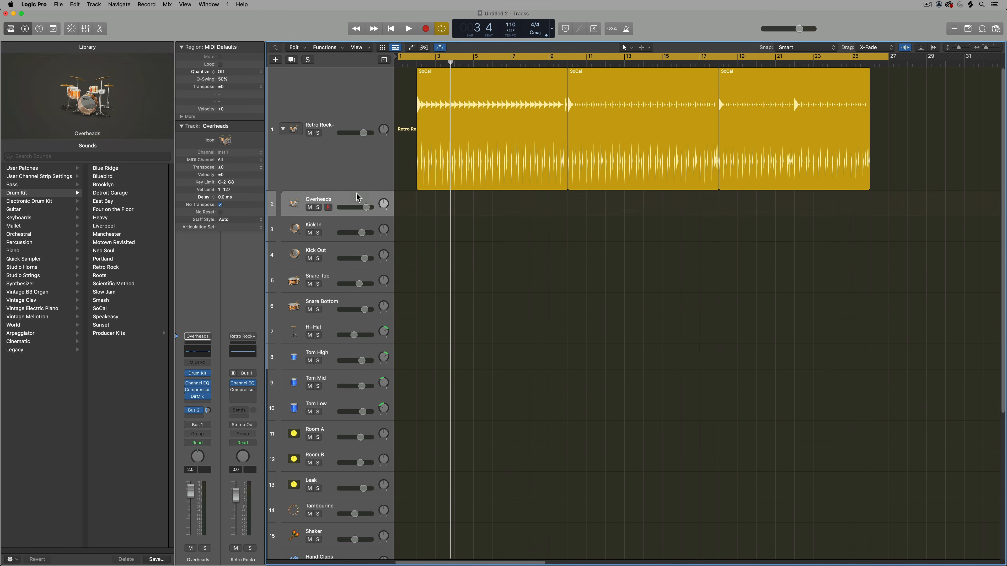
key("Up")
key("Delete")
key("Delete")
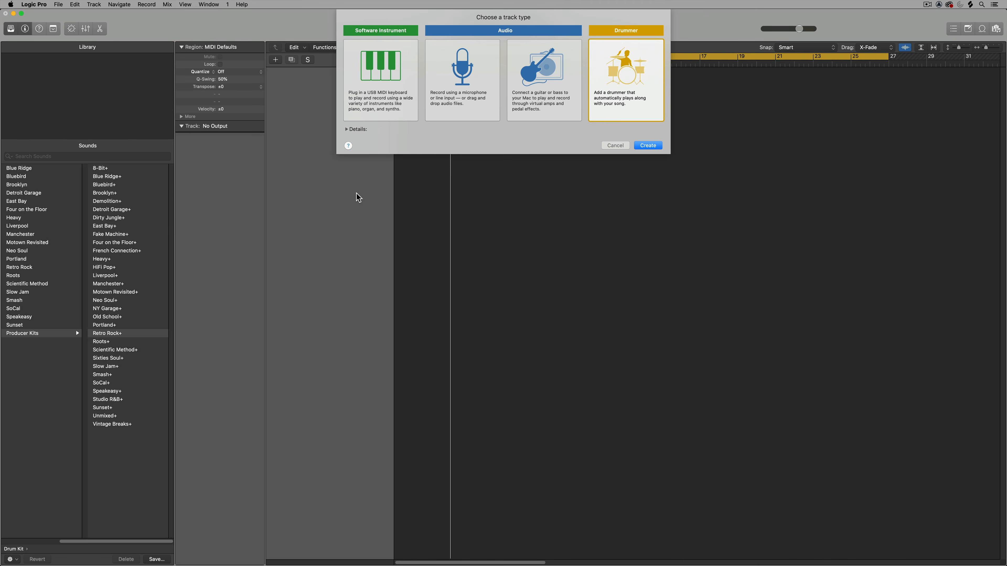
- Create a new microphone or line audio track in the emptied project
key("Right")
key("Right")
key("Return")
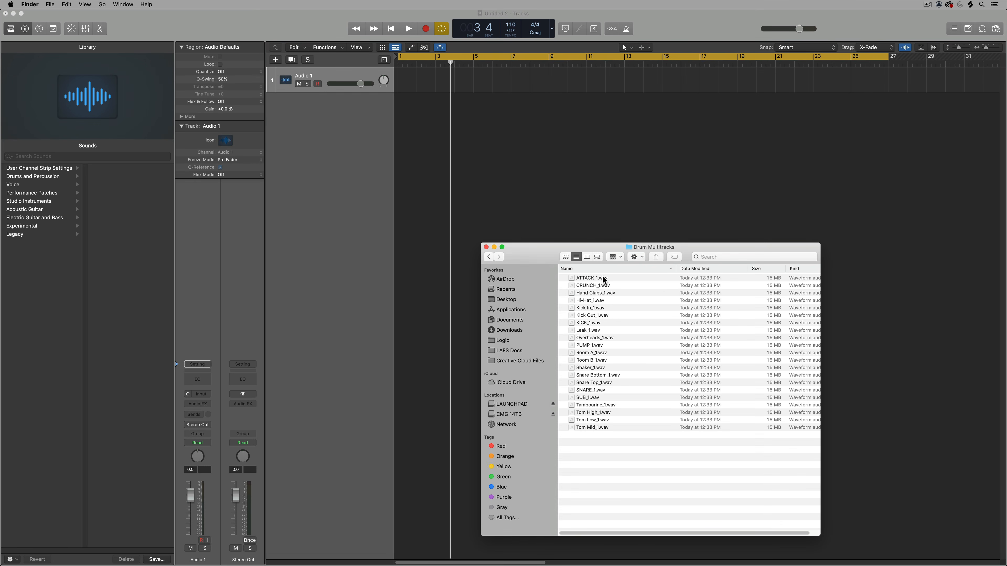
- Add all the WAV files from the Drum Multitracks Finder folder to the project at bar 1, each on its own track
left_click(604, 281)
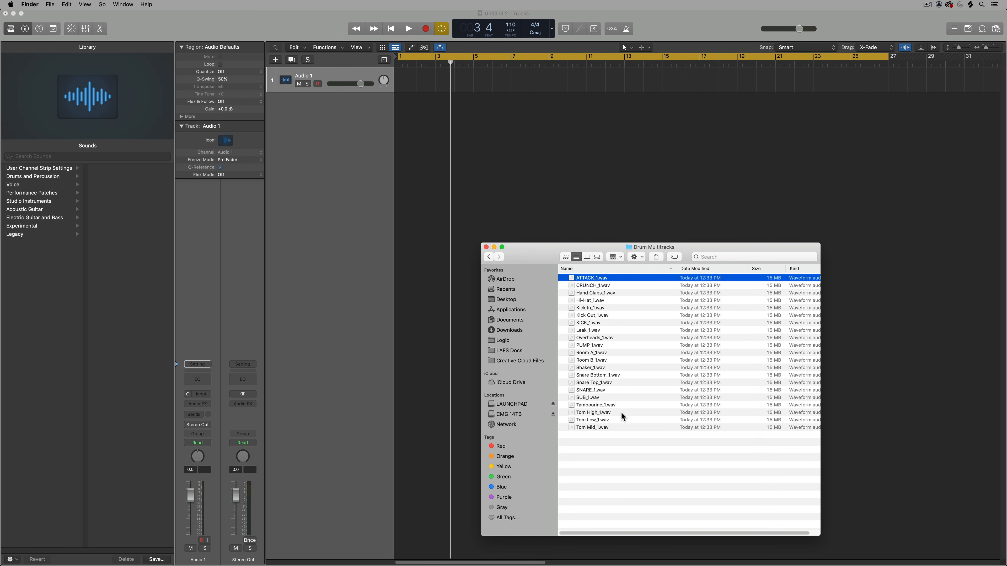
left_click(616, 425, "shift")
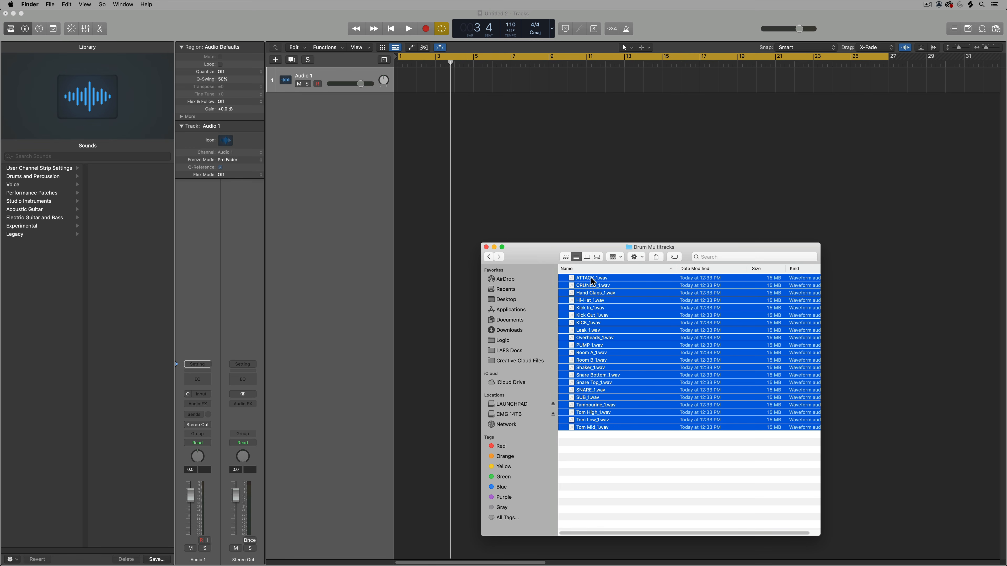
left_click_drag(591, 277, 401, 119)
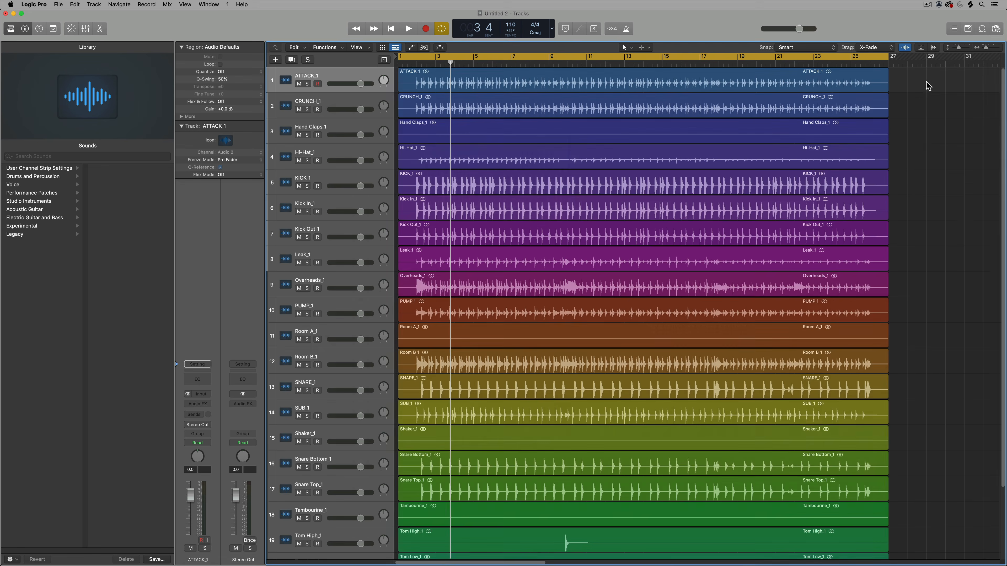
left_click_drag(927, 82, 495, 550)
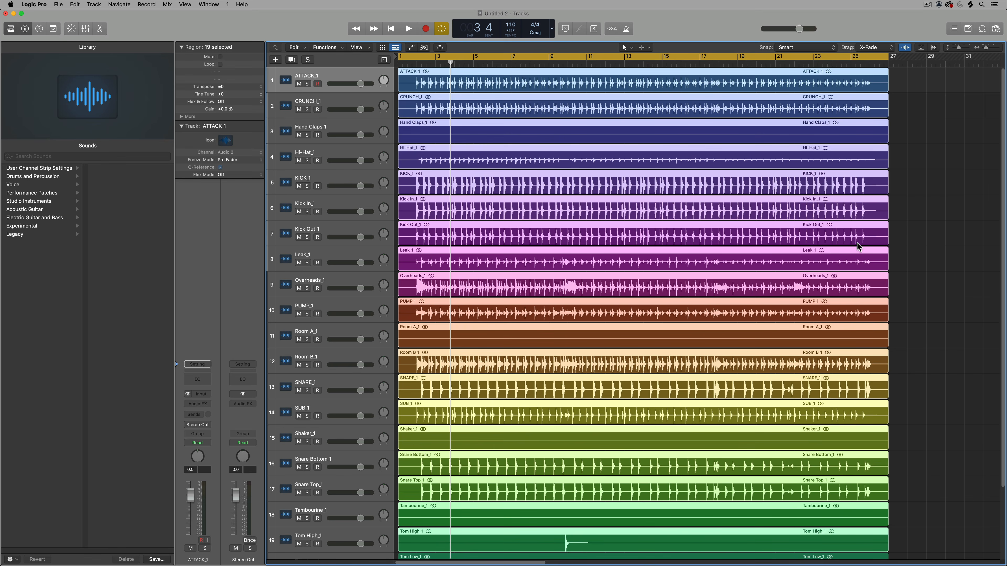
left_click(903, 219)
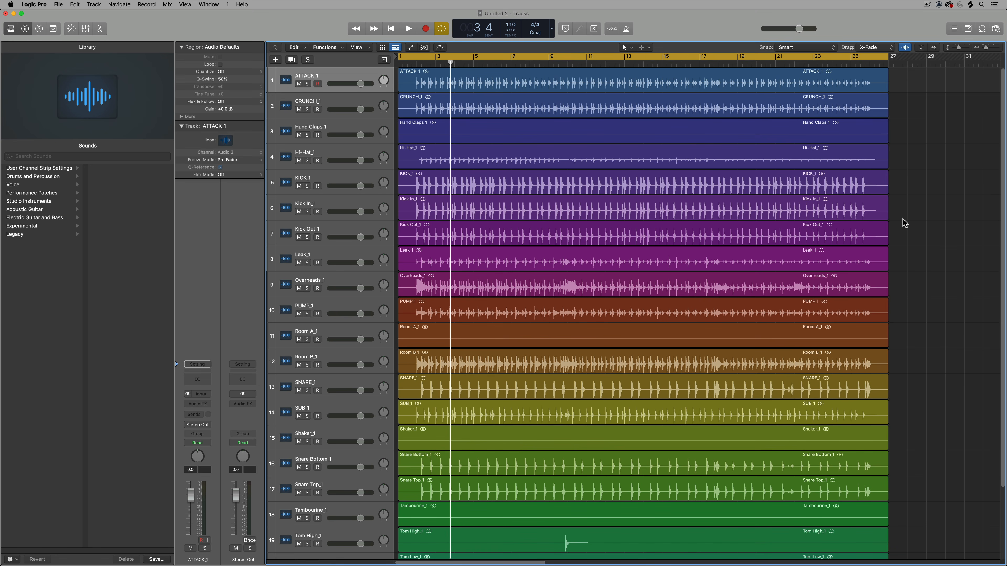
- Delete the silent Hand Claps_1 and Room A_1 tracks together with their regions
left_click(497, 125)
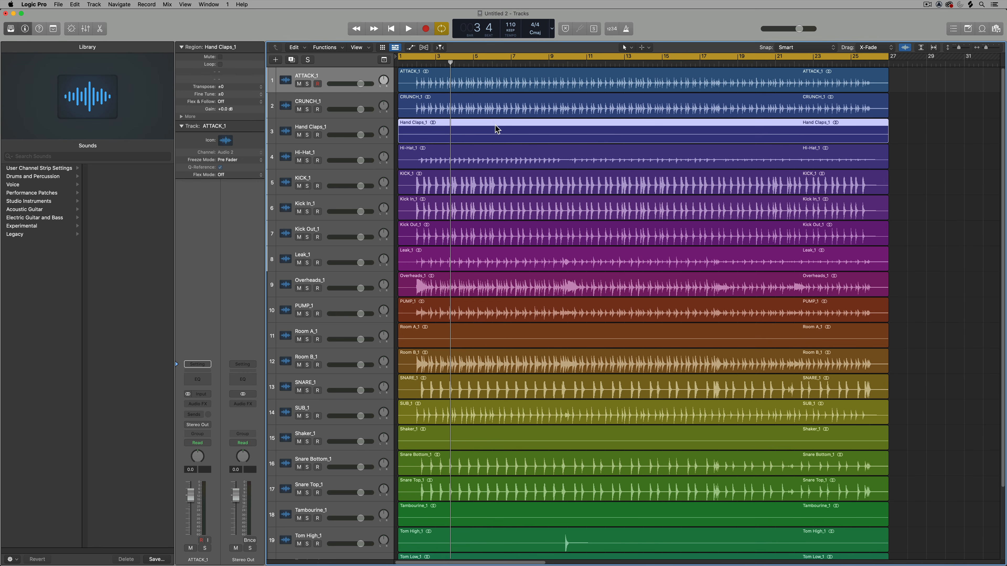
left_click(356, 124)
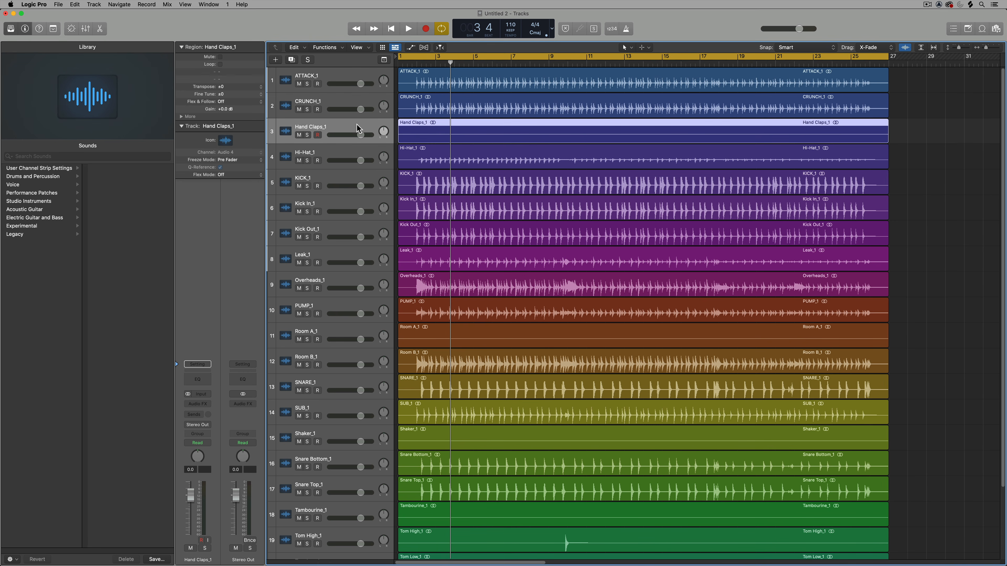
key("Delete")
key("Delete")
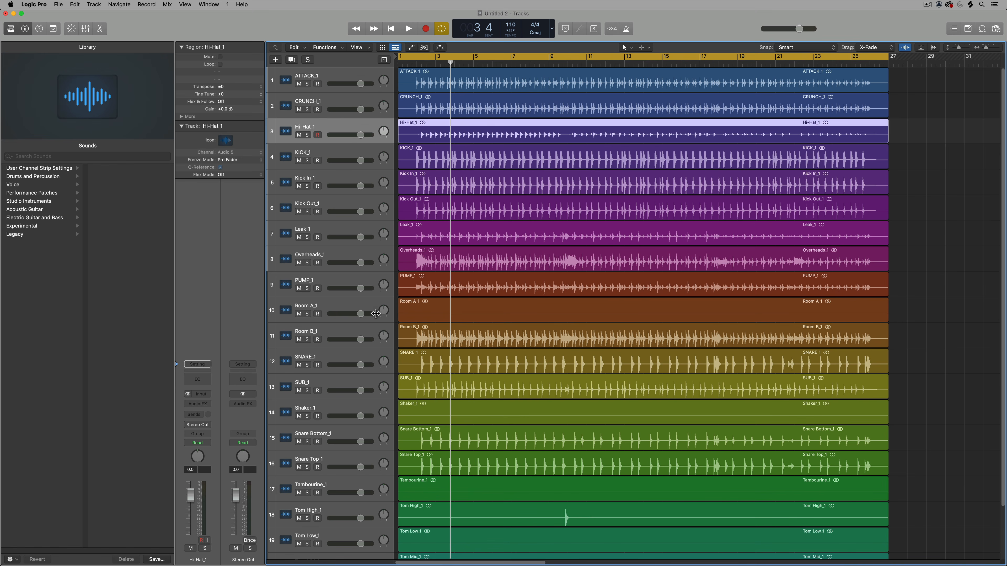
left_click(343, 305)
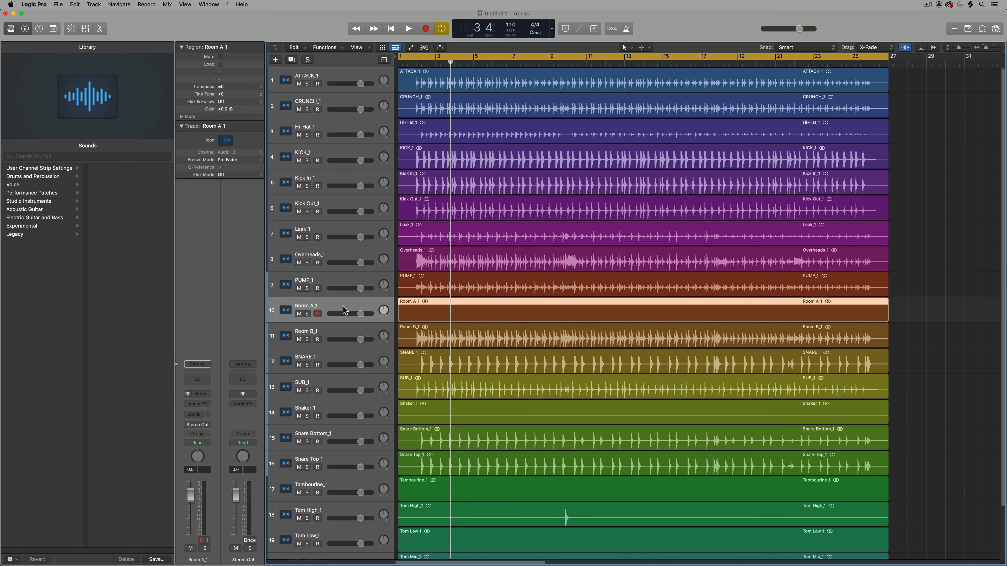
key("Delete")
key("Delete")
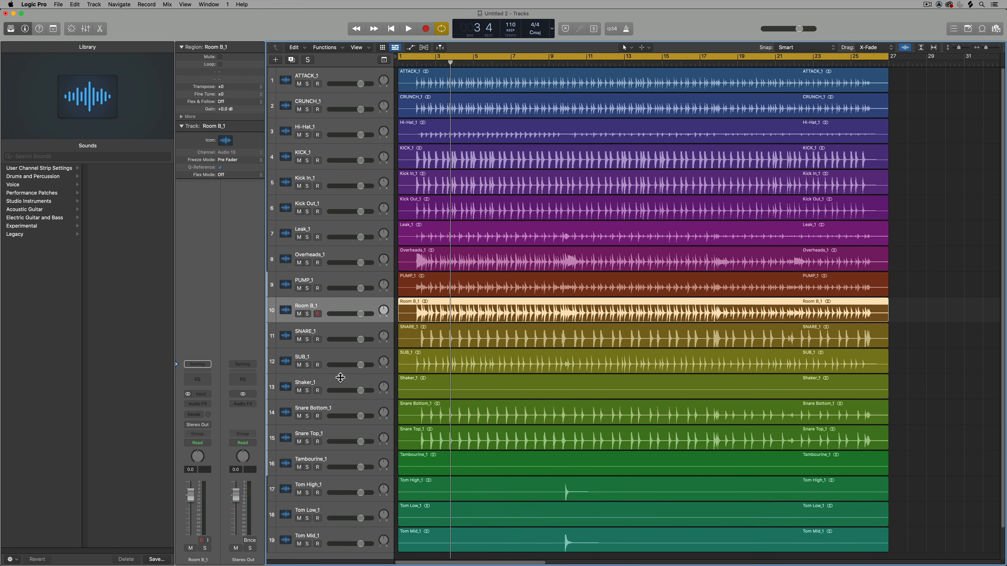
- Delete the silent Shaker_1, Tambourine_1 and Tom Low_1 tracks together with their regions
left_click(339, 382)
key("Delete")
key("Delete")
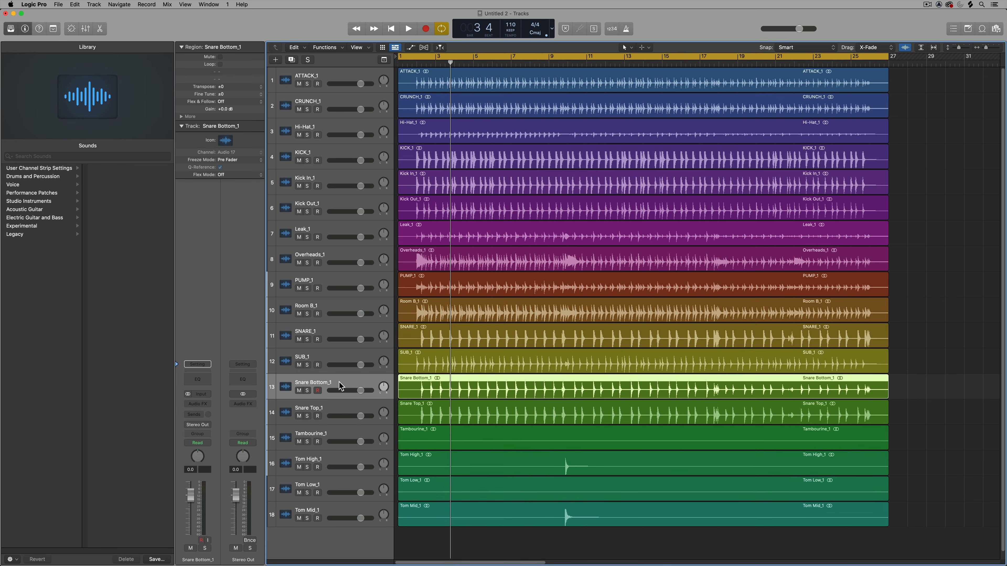
left_click(338, 434)
key("Delete")
key("Delete")
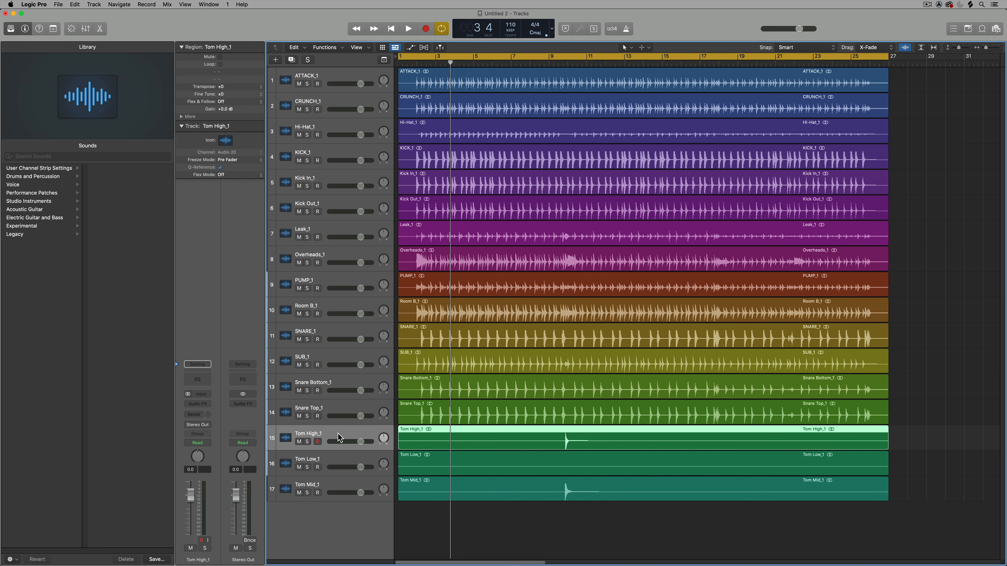
left_click(338, 454)
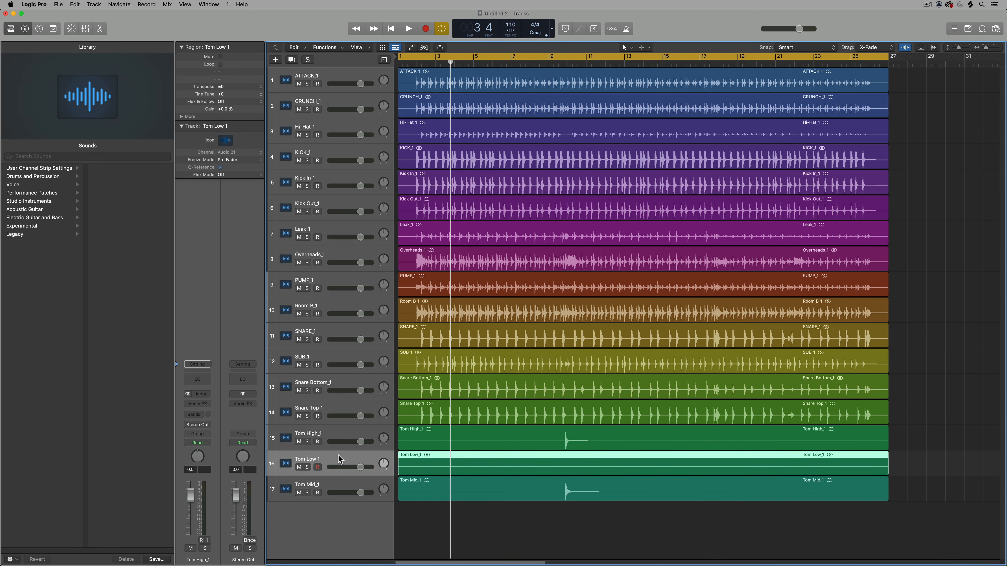
key("Delete")
key("Delete")
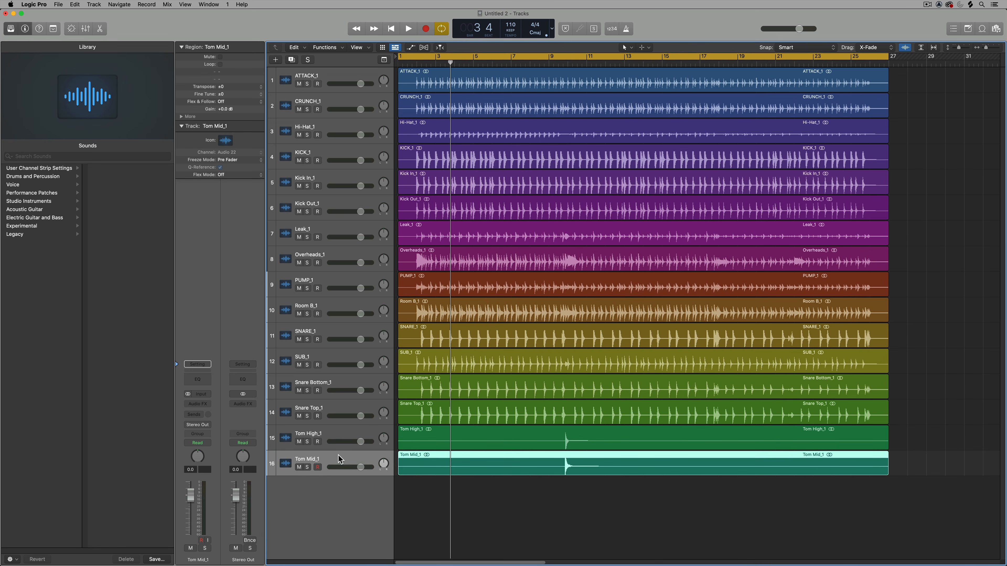
left_click(498, 518)
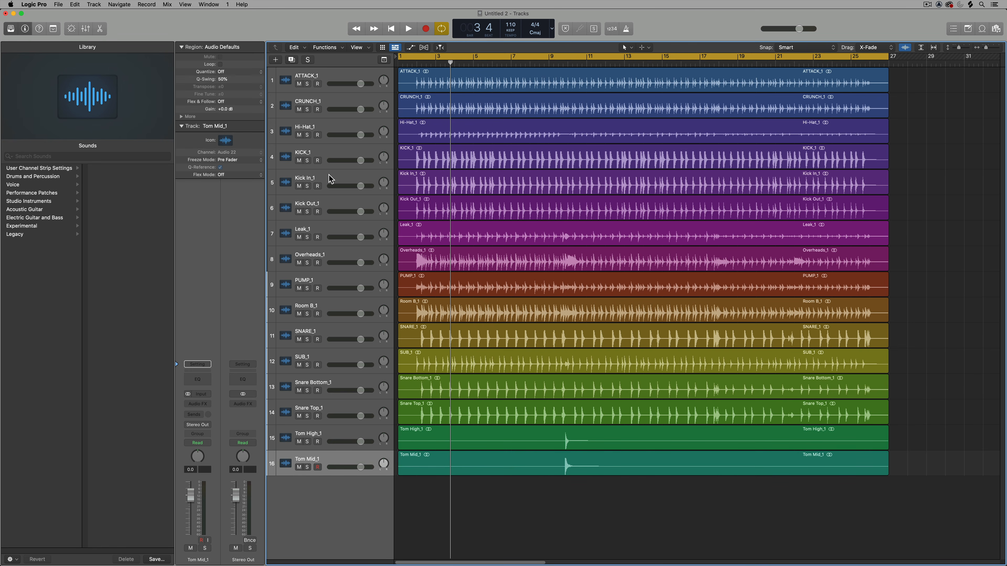
- Reorder the tracks so Kick In_1 and Kick Out_1 come first and KICK_1, ATTACK_1 and CRUNCH_1 come last
left_click_drag(329, 181, 344, 74)
left_click_drag(333, 199, 333, 103)
left_click_drag(332, 203, 329, 134)
left_click(333, 183, "shift")
left_click_drag(337, 186, 357, 496)
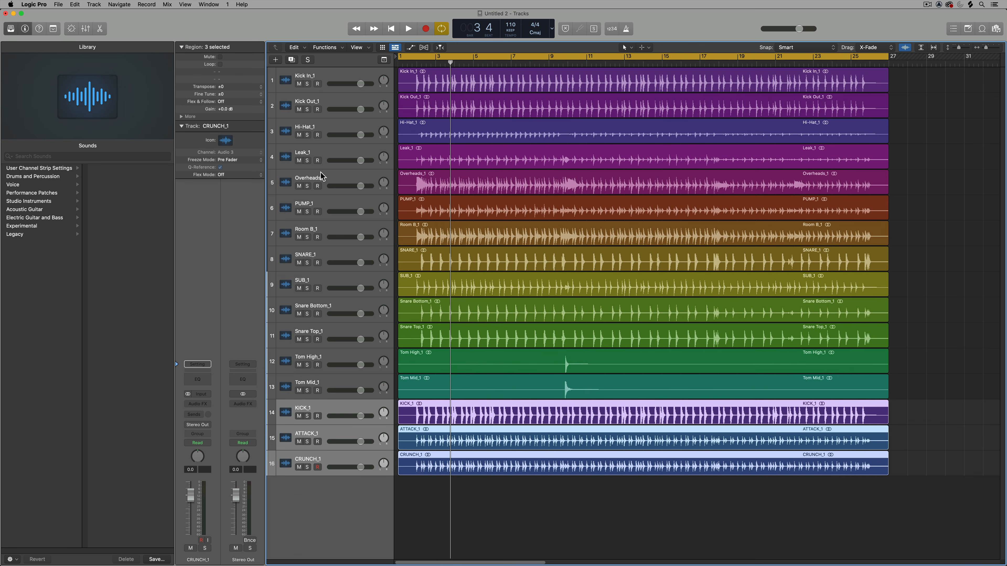
- Move the Snare Top_1 and Snare Bottom_1 tracks directly below Kick Out_1, in that order
left_click(335, 260)
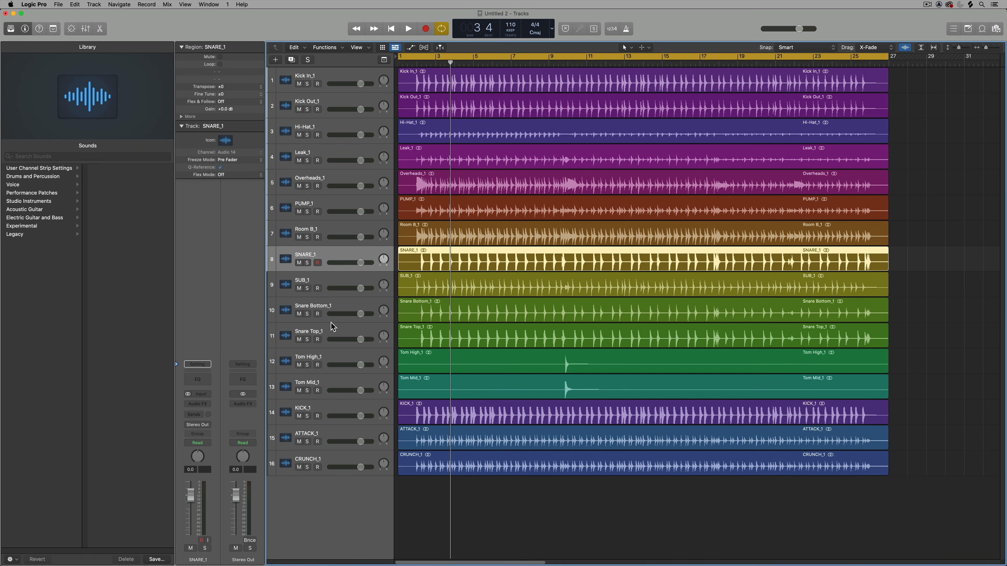
left_click_drag(333, 328, 325, 216)
left_click_drag(330, 124, 330, 124)
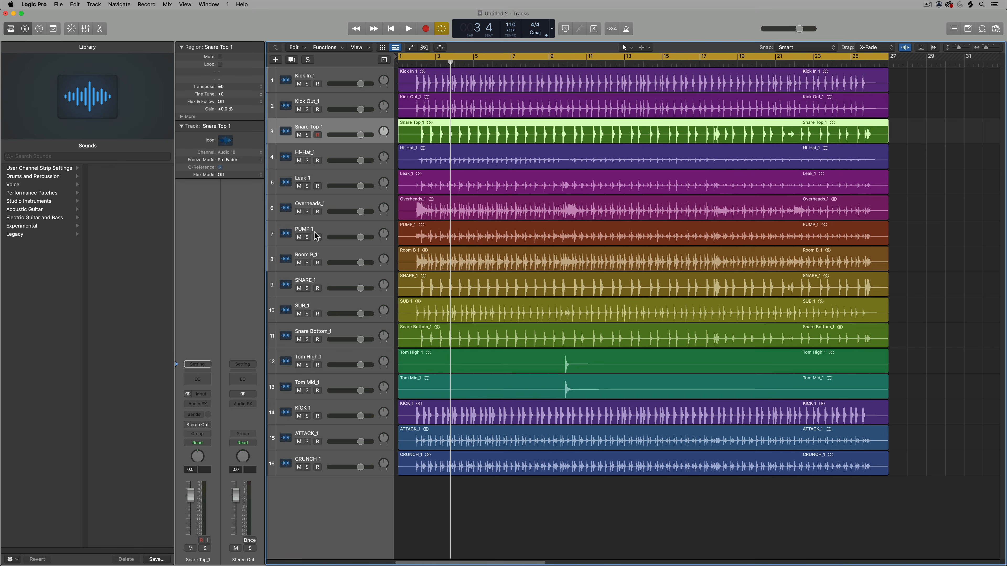
left_click_drag(331, 323, 329, 157)
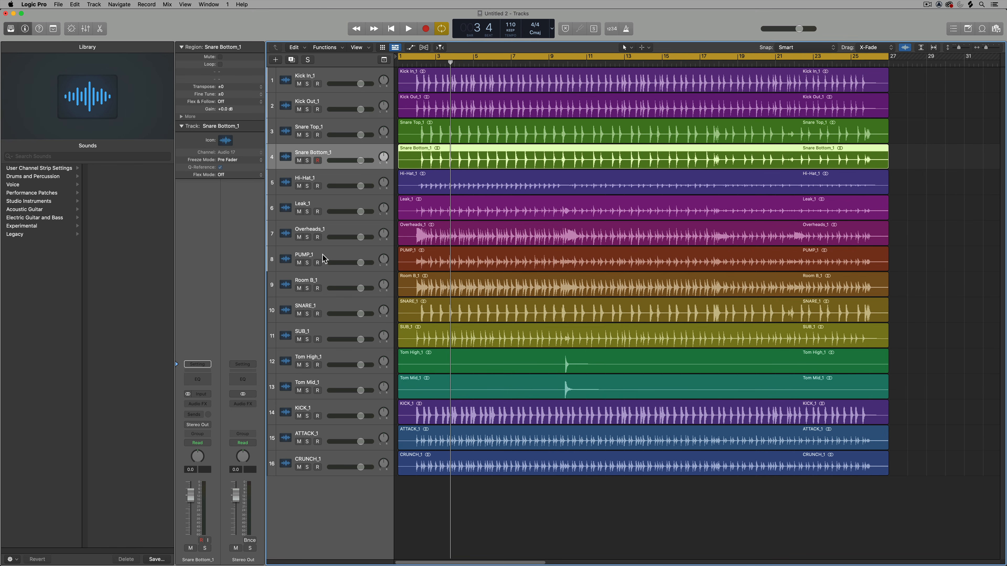
- Move PUMP_1 directly above KICK_1, and move Tom High_1 and Tom Mid_1 directly below Snare Bottom_1
left_click_drag(324, 259, 328, 385)
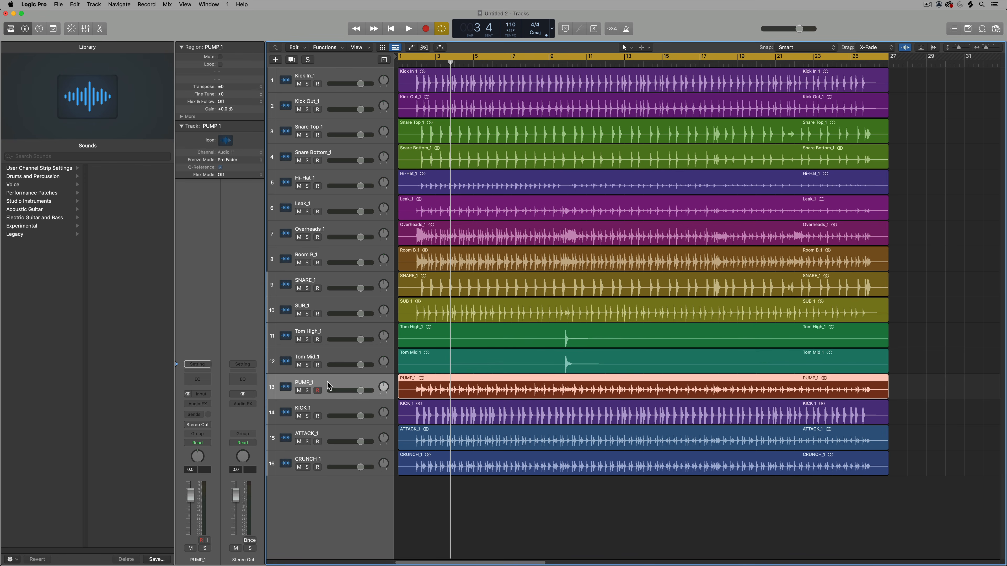
left_click(330, 355)
left_click(330, 330, "shift")
left_click_drag(331, 329, 337, 177)
left_click(332, 306)
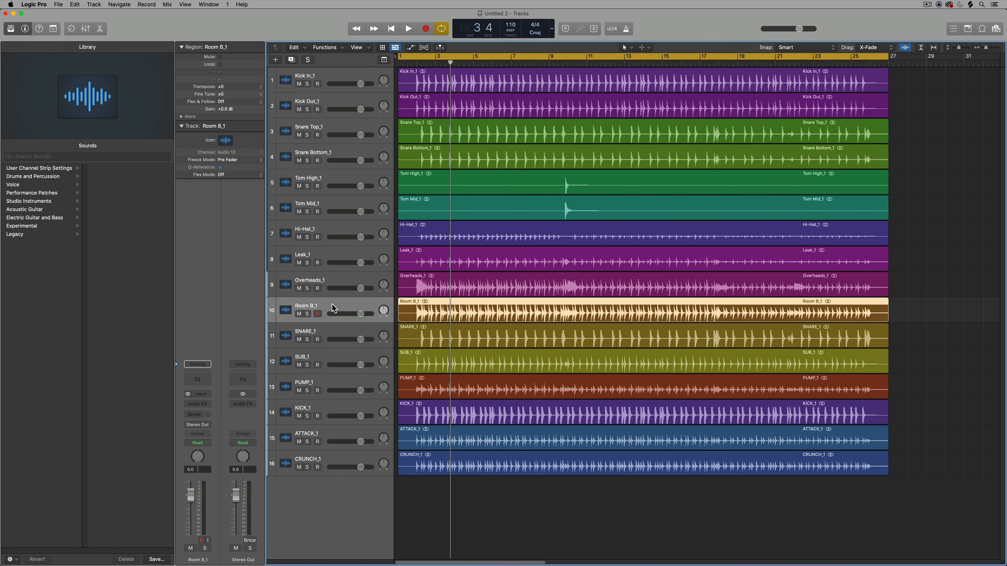
- Select the six sample tracks from SNARE_1 through CRUNCH_1, and toggle their mute on and back off
left_click(334, 333)
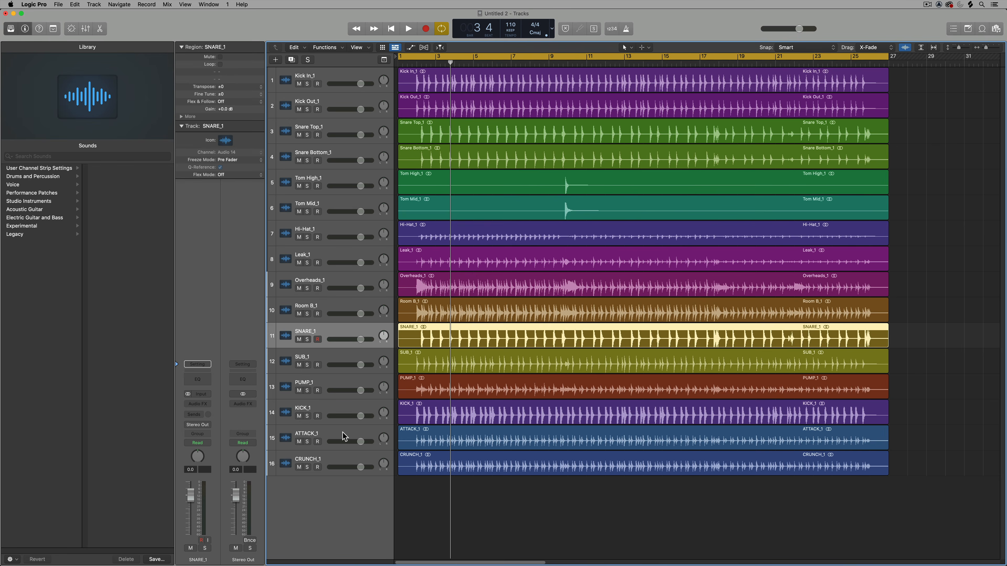
left_click(316, 462, "shift")
left_click(300, 468)
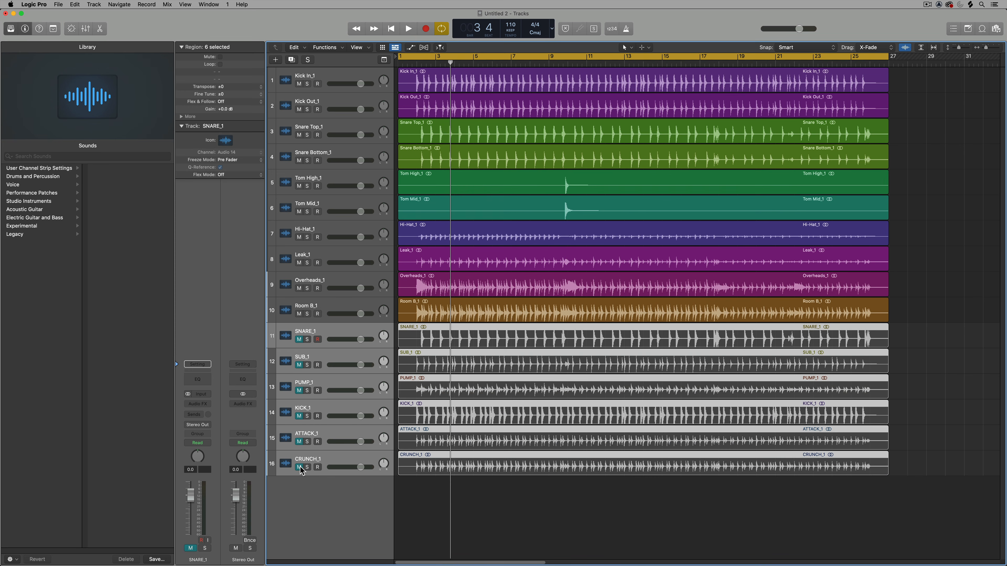
left_click(300, 468)
left_click(435, 505)
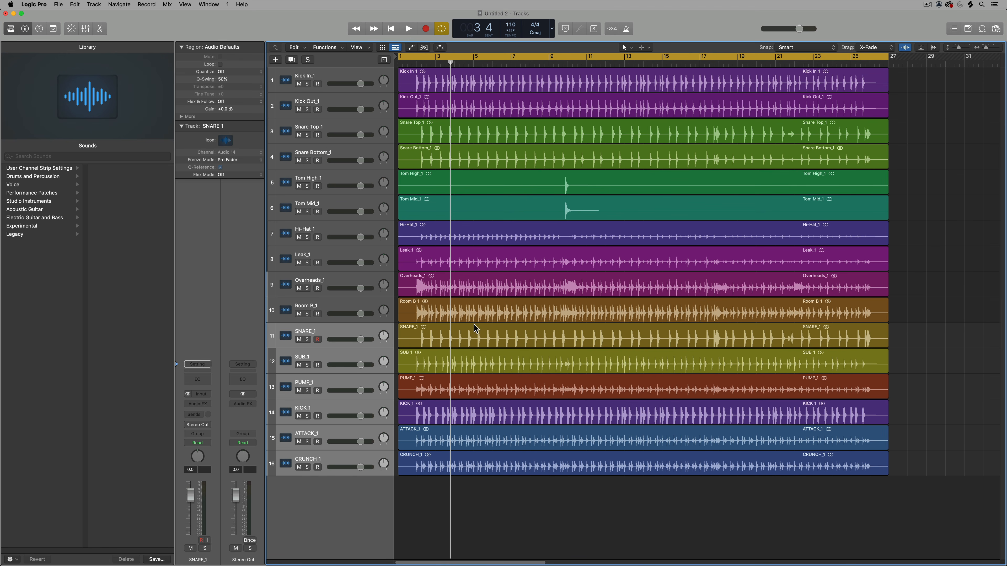
- Play the drums with the Mixer open and lower the six selected sample tracks' faders to -7.8 dB
key("space")
key("x")
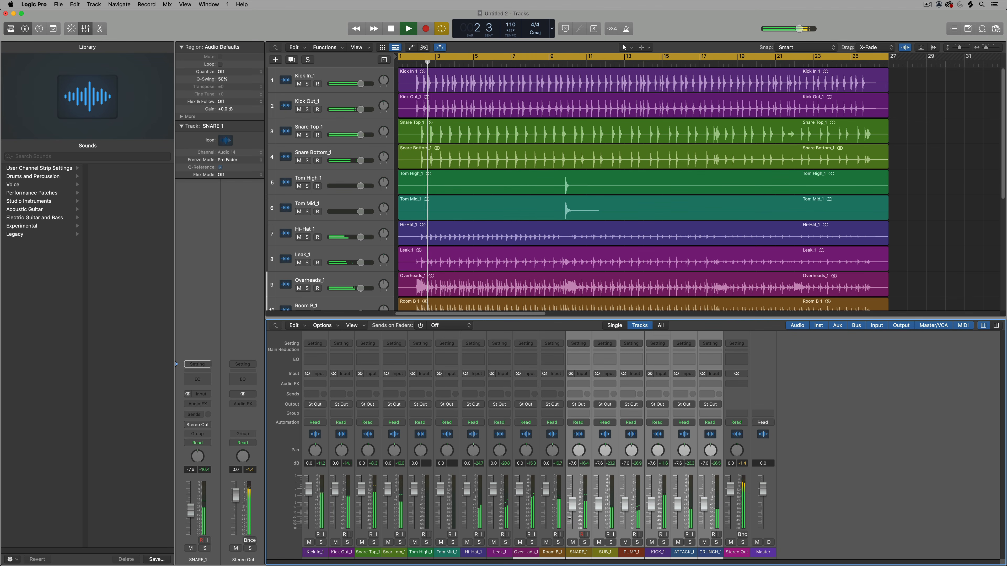
left_click_drag(569, 518, 570, 518)
left_click(861, 493)
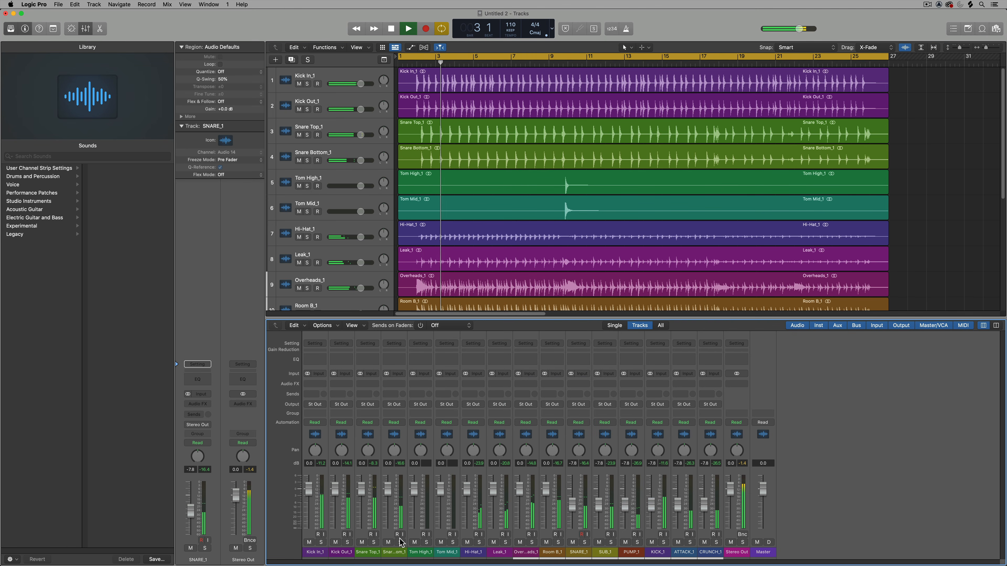
- Solo and unsolo the Kick In_1, Kick Out_1, Snare Top_1 and Snare Bottom_1 channels one at a time during playback
left_click(321, 542)
left_click(322, 542)
left_click(347, 542)
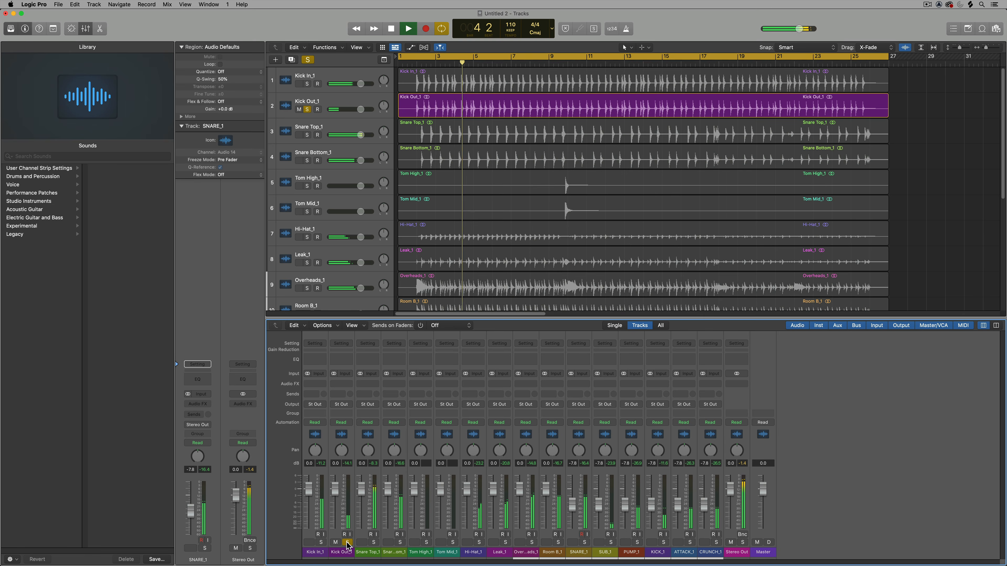
left_click(348, 543)
left_click(374, 542)
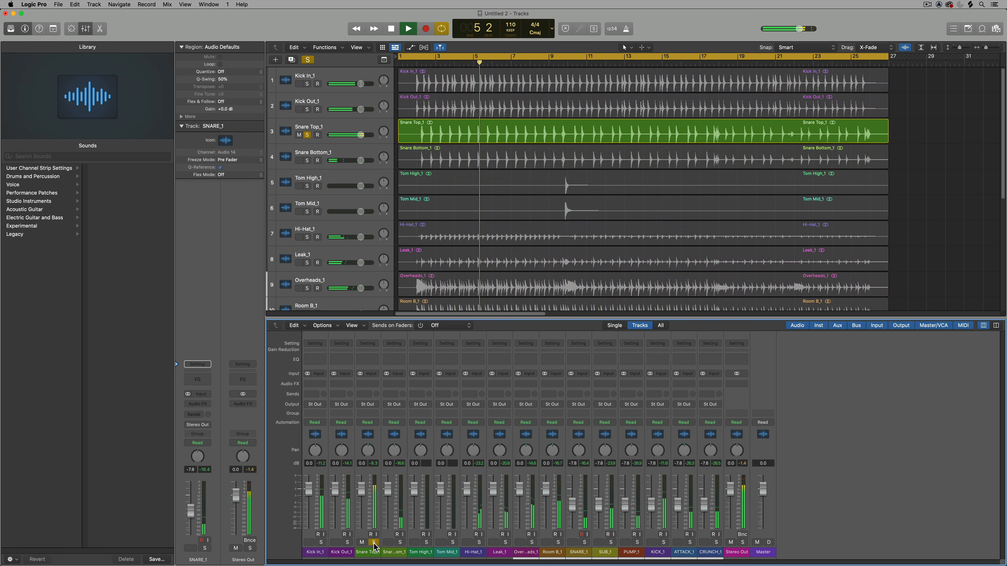
left_click(374, 543)
left_click(401, 542)
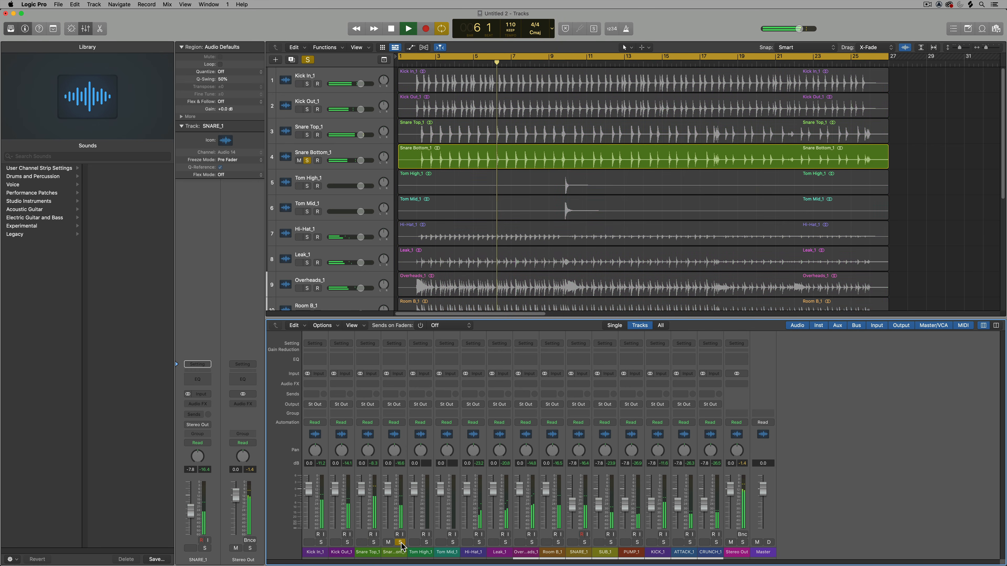
left_click(400, 542)
- Audition Hi-Hat_1, Leak_1, Overheads_1 and Room B_1 by soloing each in turn, and close the Mixer and stop playback
left_click(479, 542)
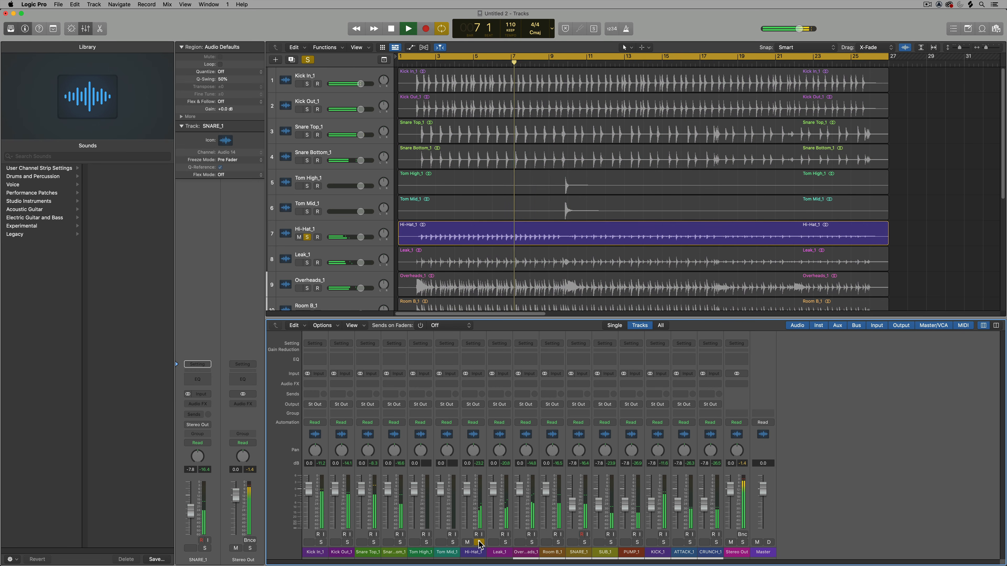
left_click(479, 543)
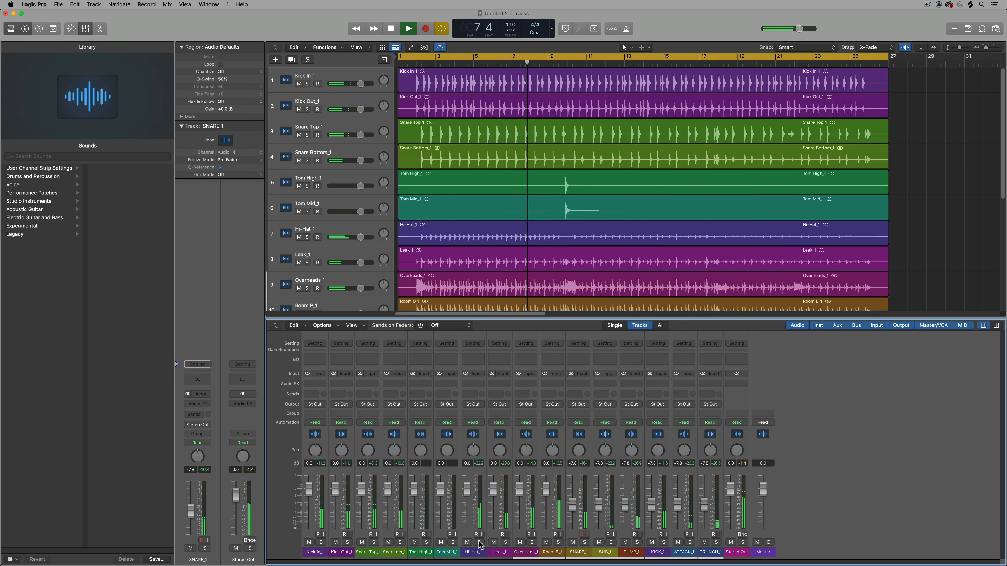
left_click(505, 543)
left_click(506, 543)
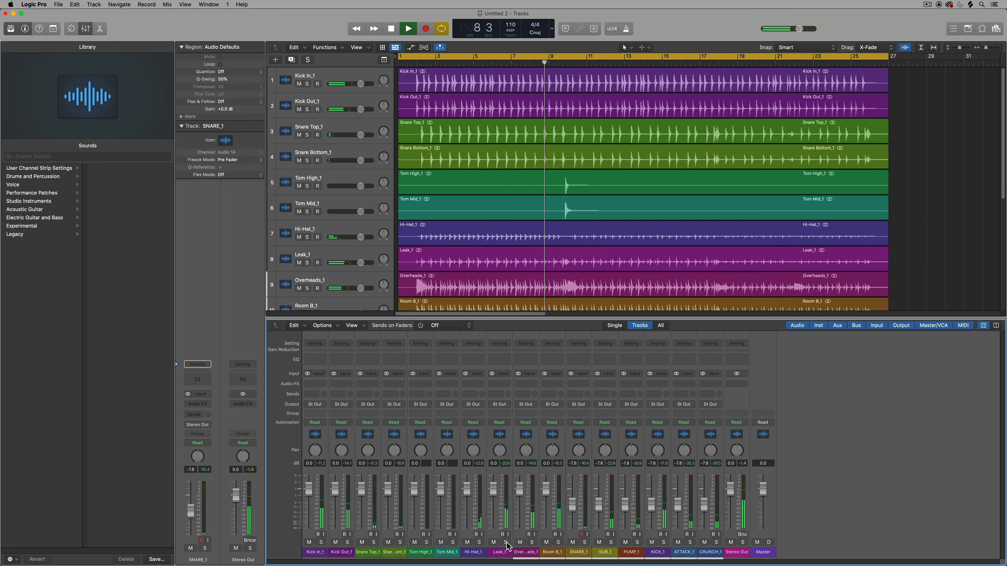
left_click(531, 543)
left_click(531, 543)
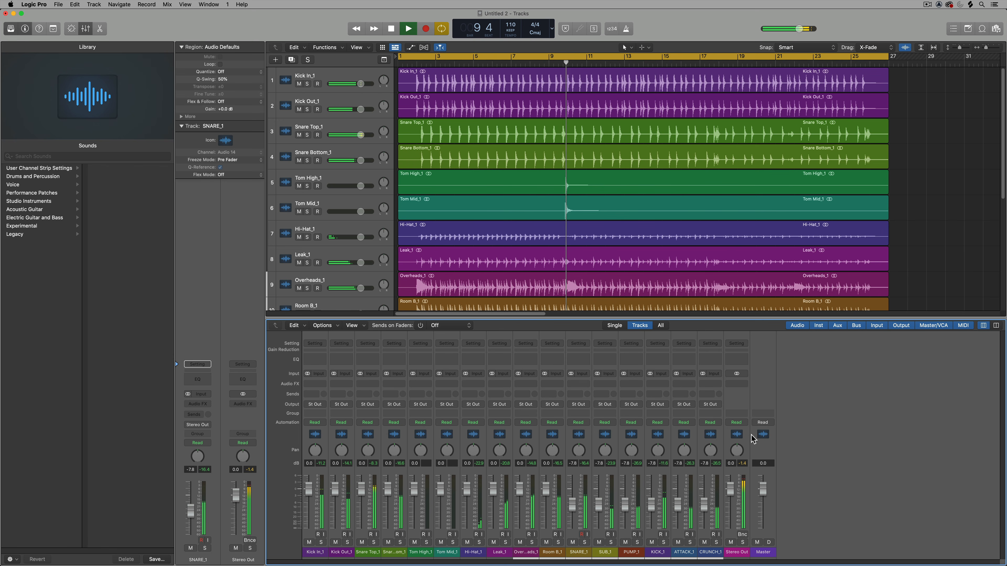
left_click(559, 543)
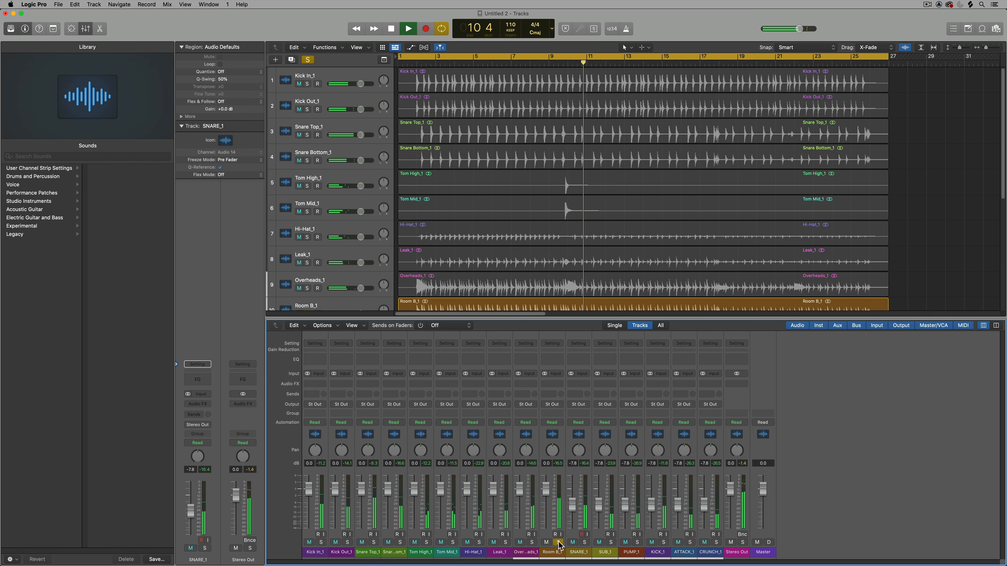
left_click(559, 542)
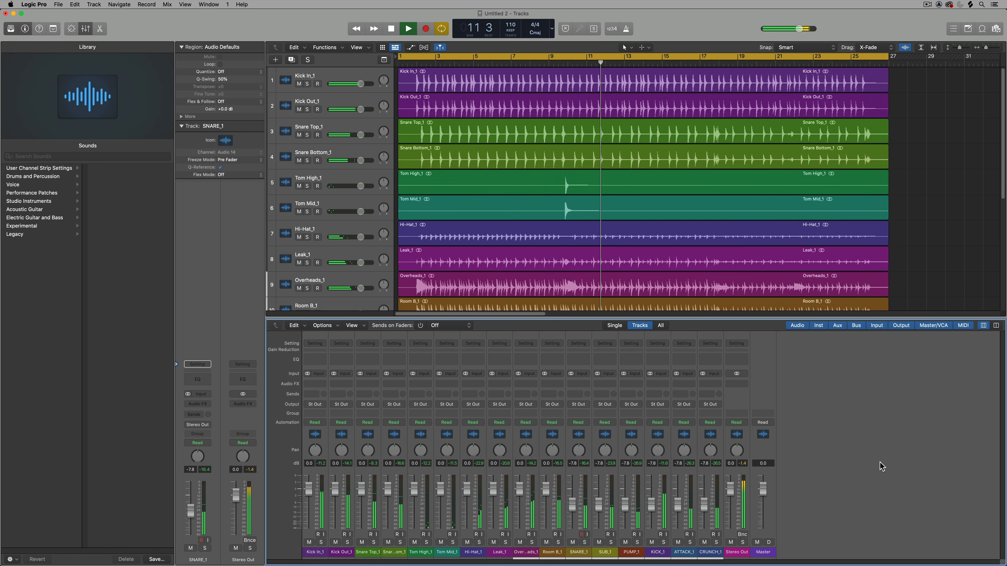
key("x")
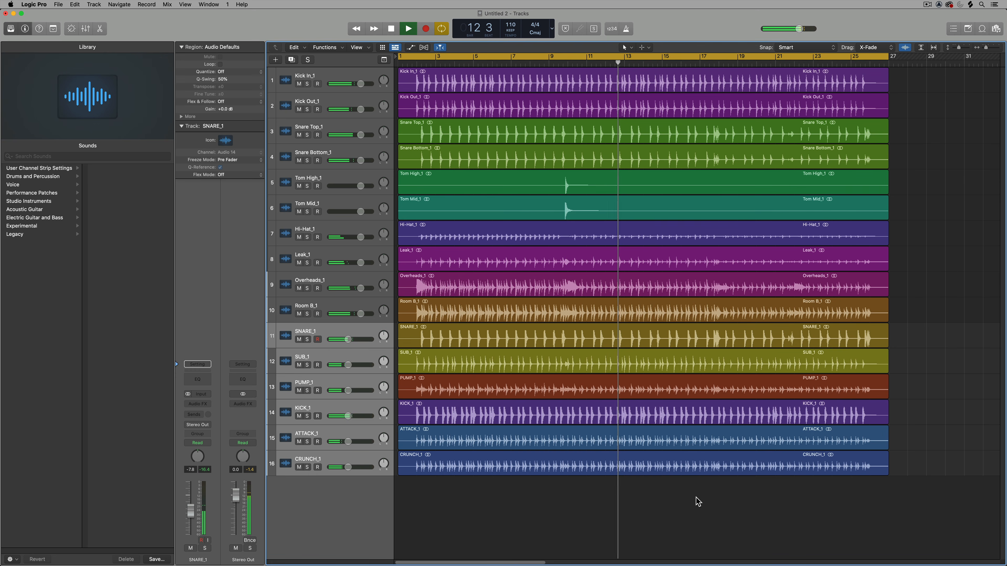
key("space")
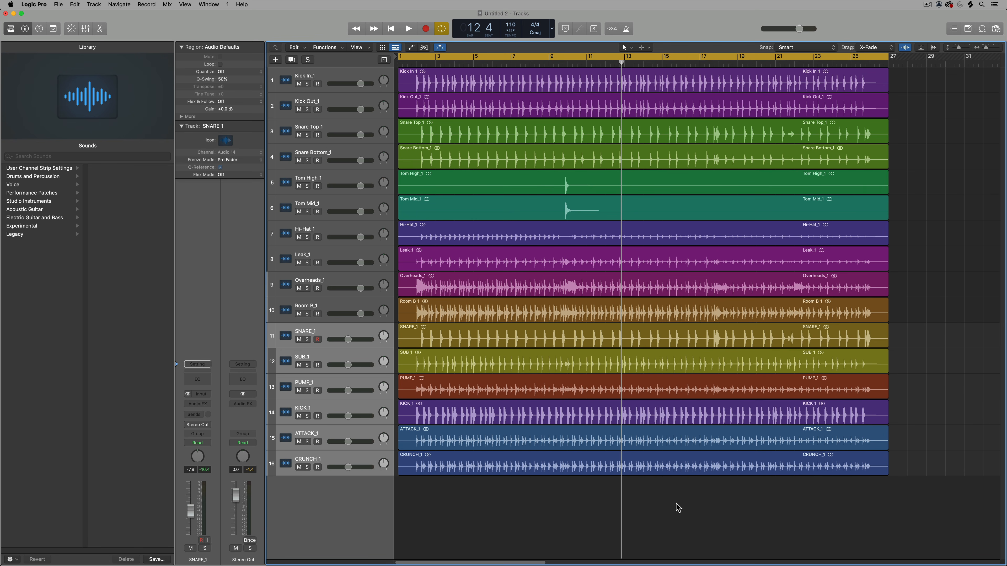
- Delete all 16 audio tracks together with their regions
left_click(348, 76)
key("super+a")
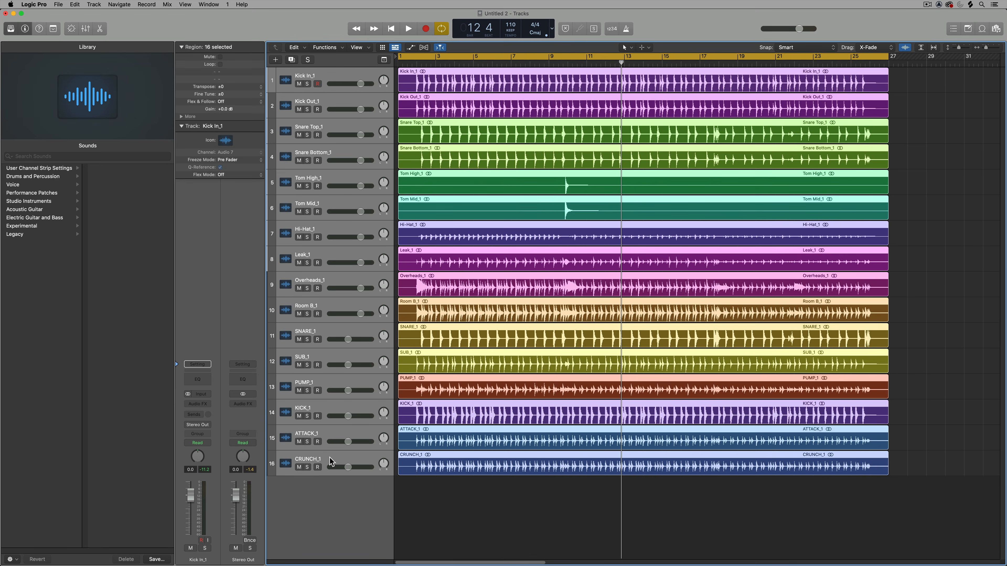
key("super+BackSpace")
- Create one new Drummer track
key("Right")
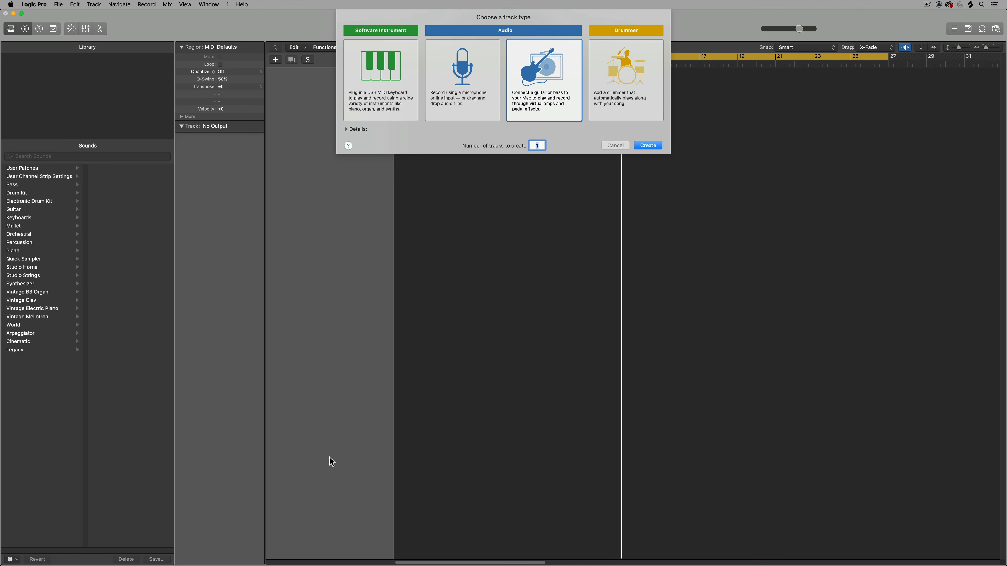
key("Right")
key("Return")
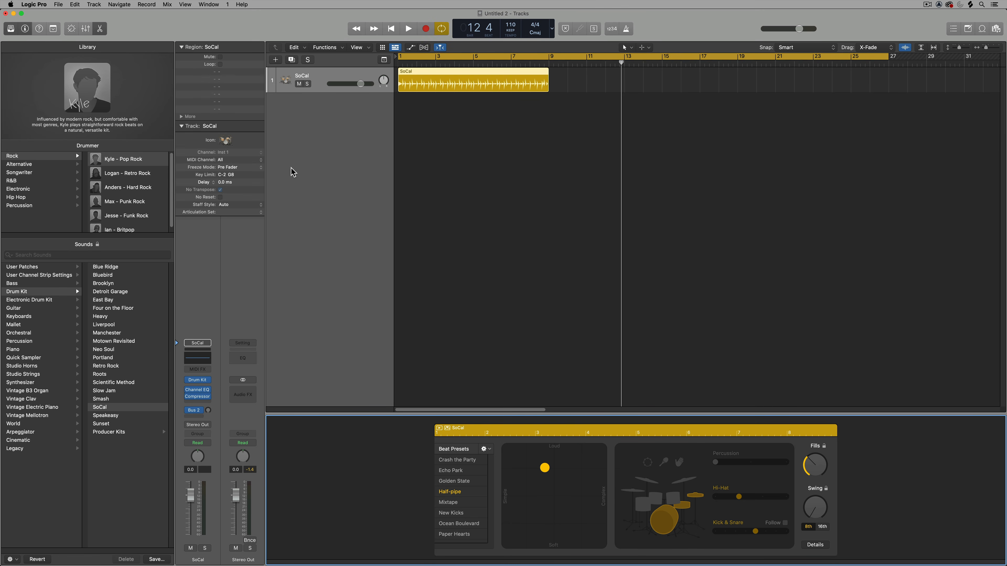
- Enlarge the Drummer track's height and assign it the Rock drummer Max - Punk Rock
left_click_drag(321, 93, 321, 221)
left_click(474, 327)
left_click(341, 198)
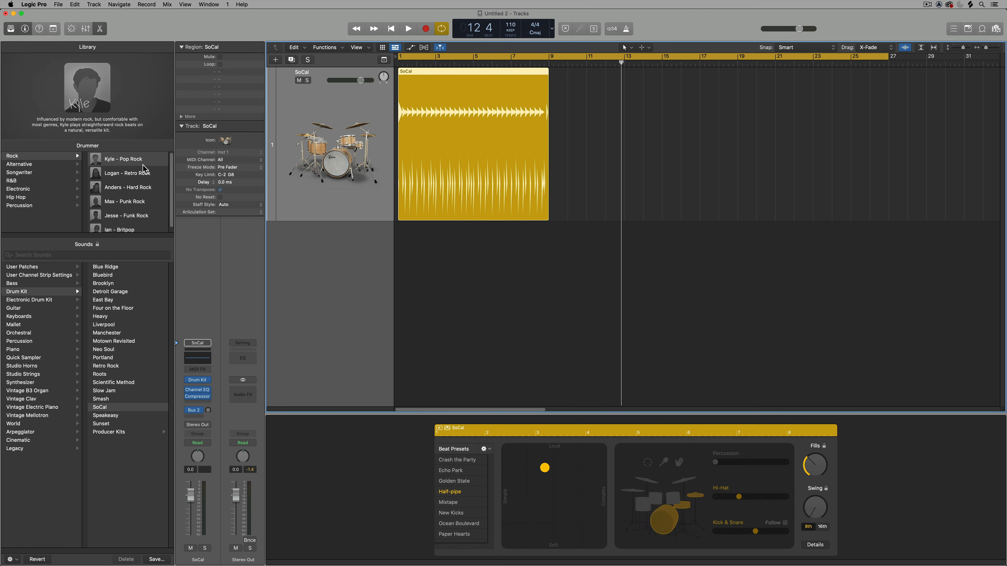
left_click(127, 205)
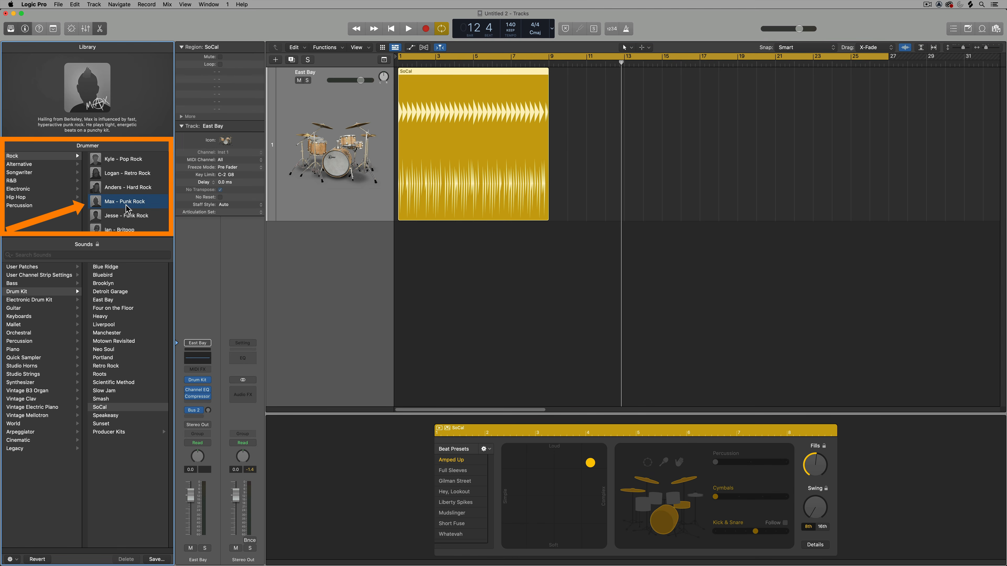
- Hide the Drummer editor and append two more eight-bar Drummer regions after the first one, filling the track up to bar 25
left_click(553, 150)
key("e")
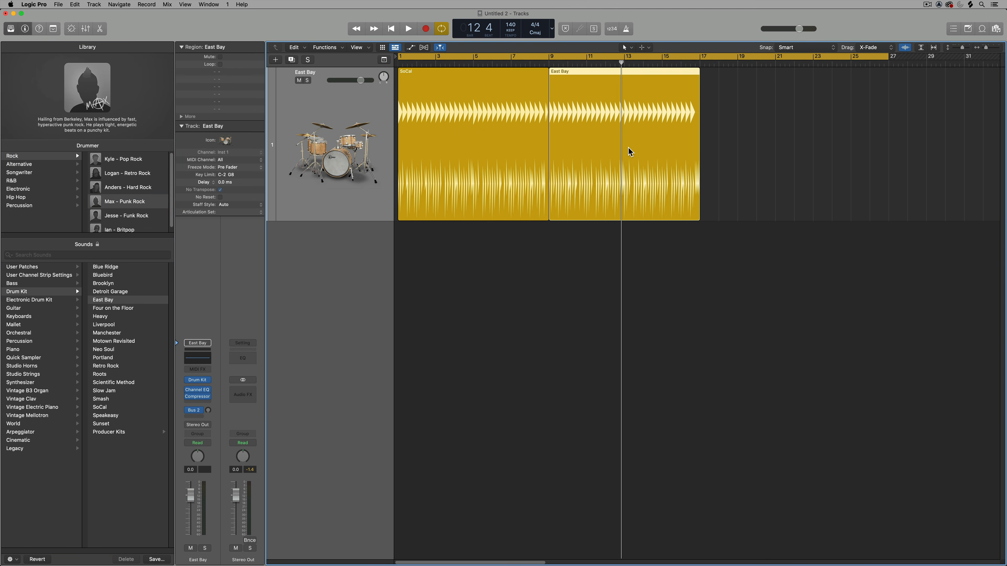
left_click(706, 146)
- Move all three Drummer regions one bar later so that the first one starts at bar 2
left_click(676, 307)
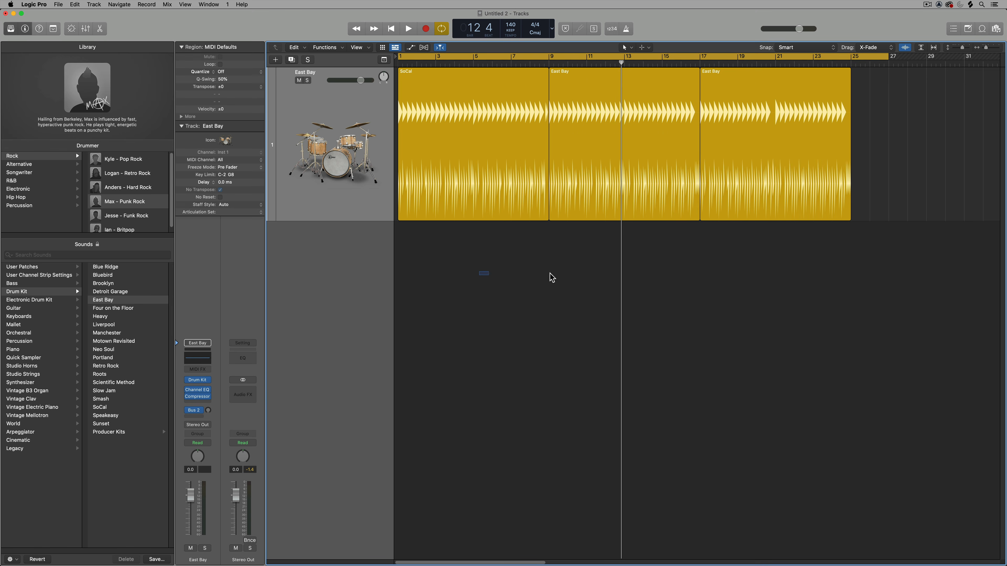
key("super+a")
left_click_drag(490, 120, 501, 119)
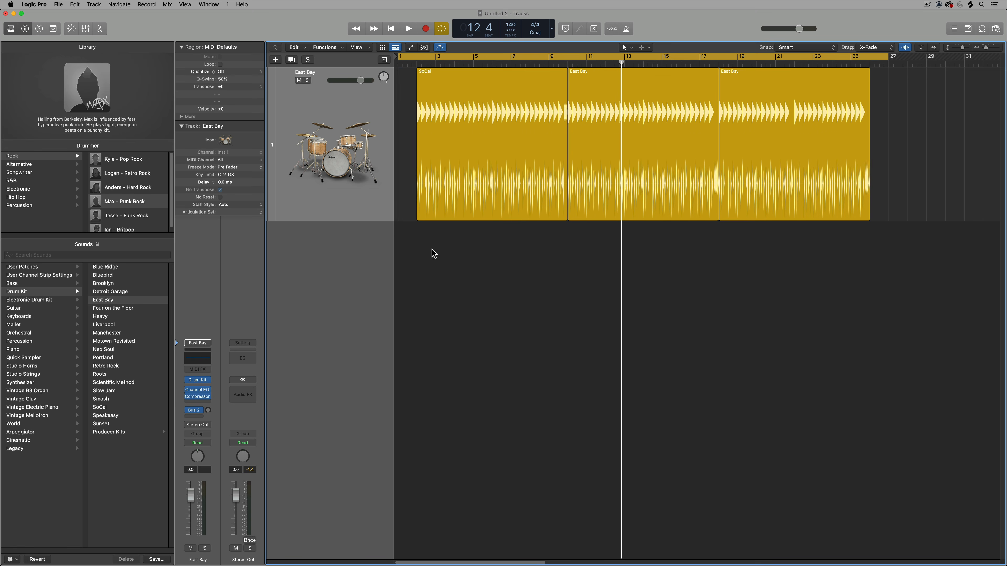
- Show the Mixer and switch the East Bay channel's Drum Kit Designer instrument to its Multi-Output version
key("x")
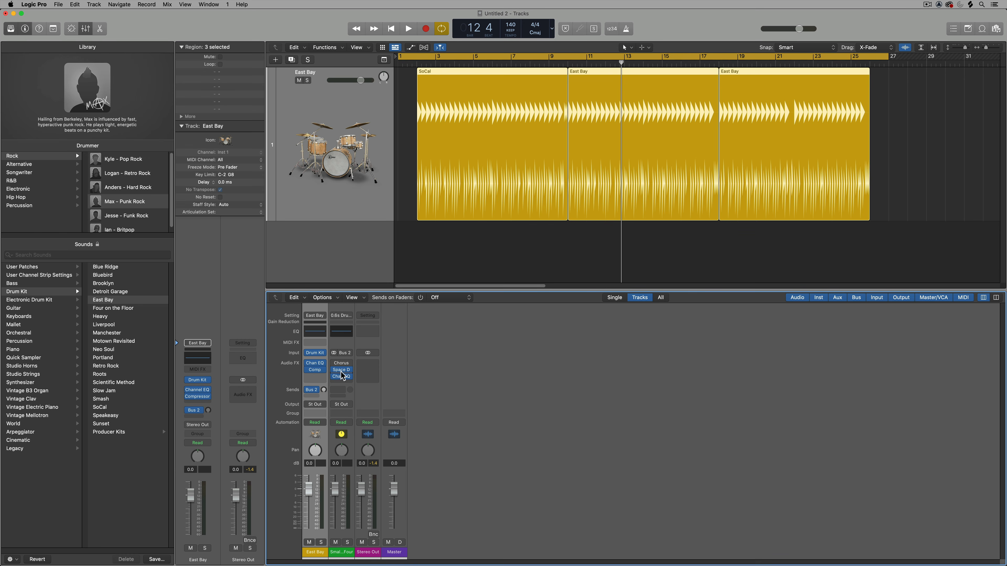
left_click(325, 353)
left_click(420, 367)
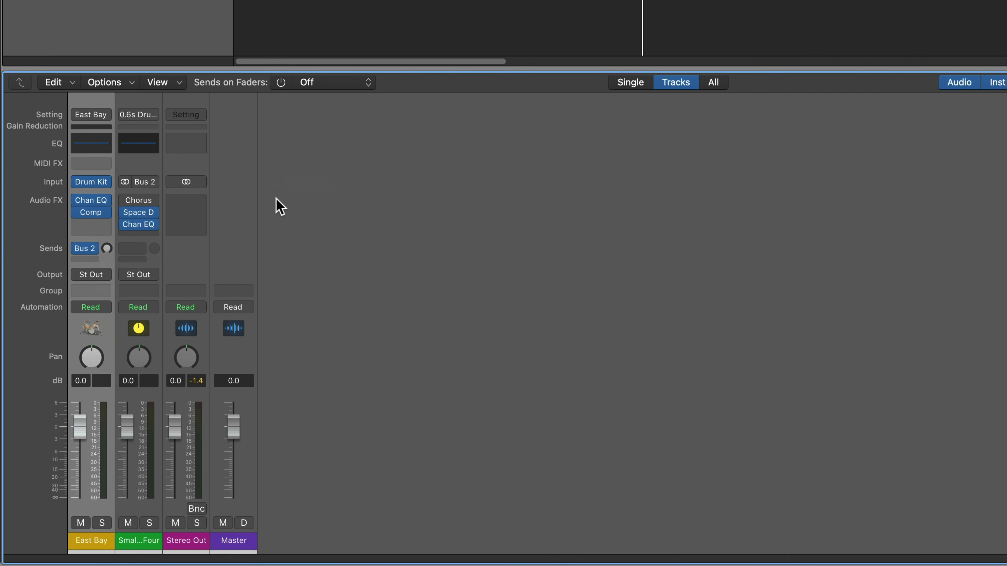
left_click(106, 182)
mouse_move(163, 108)
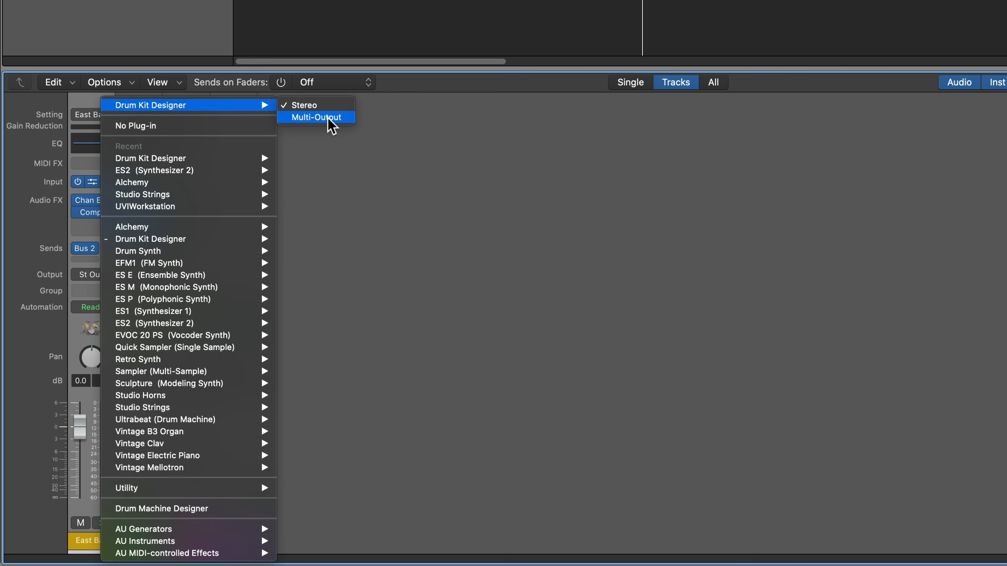
left_click(347, 119)
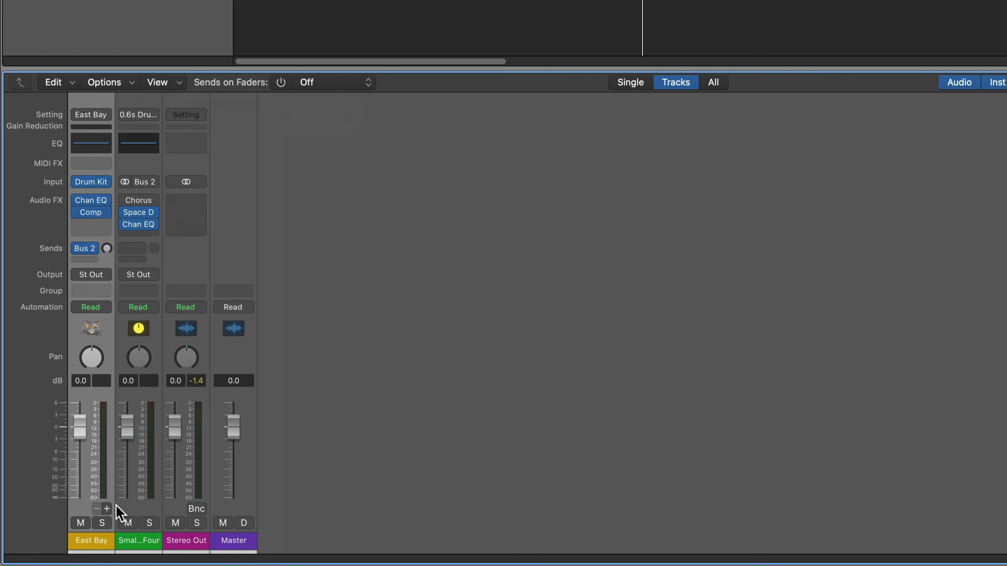
- Add four aux output channels to the East Bay instrument for Kick, Snare, Toms and Hi-Hat/Perc
left_click(107, 509)
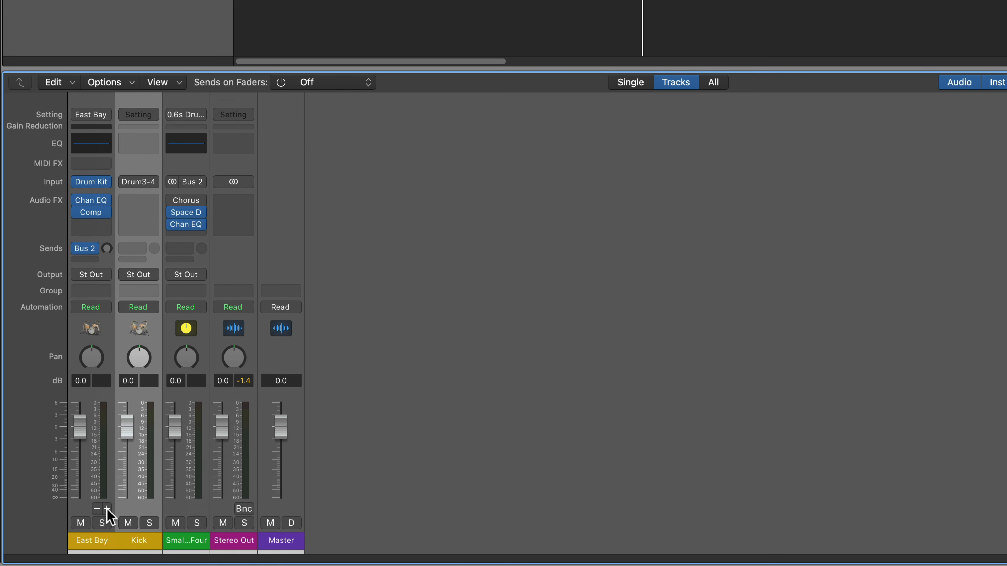
left_click(107, 509)
left_click(107, 510)
left_click(107, 509)
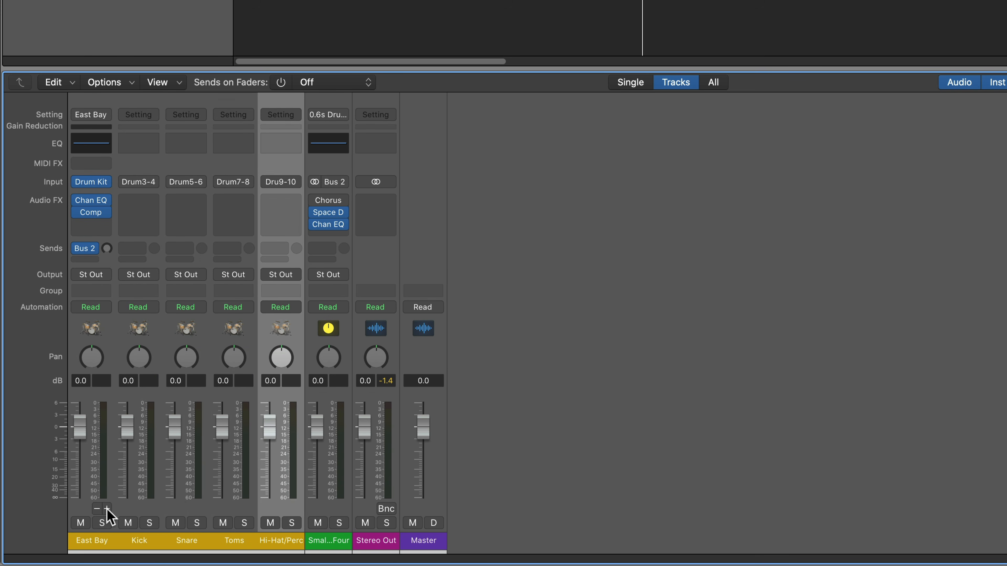
- Step through the East Bay, Kick, Snare, Toms and Hi-Hat/Perc channel strips, selecting each in turn
left_click(106, 549)
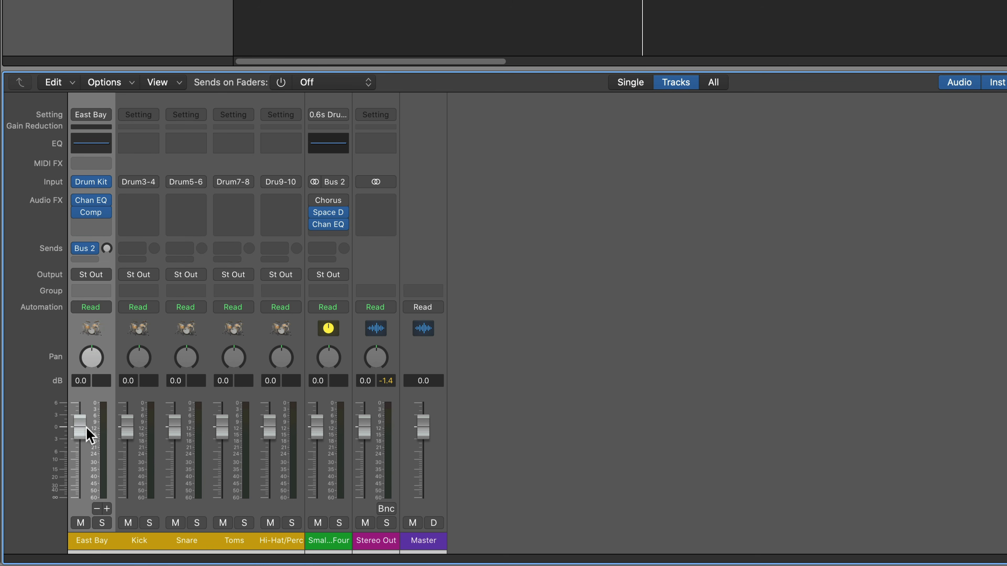
left_click(119, 547)
left_click(194, 545)
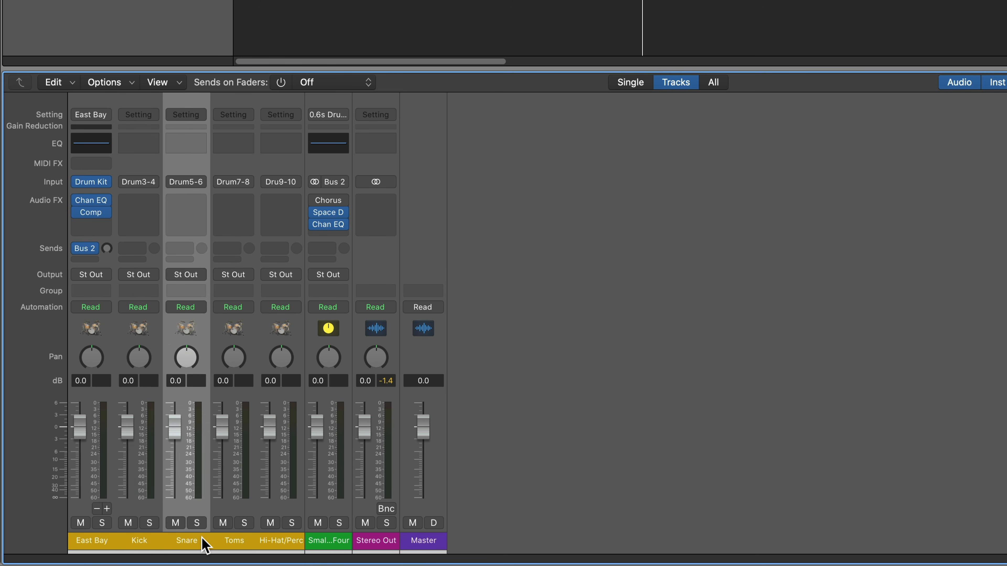
left_click(237, 543)
left_click(279, 551)
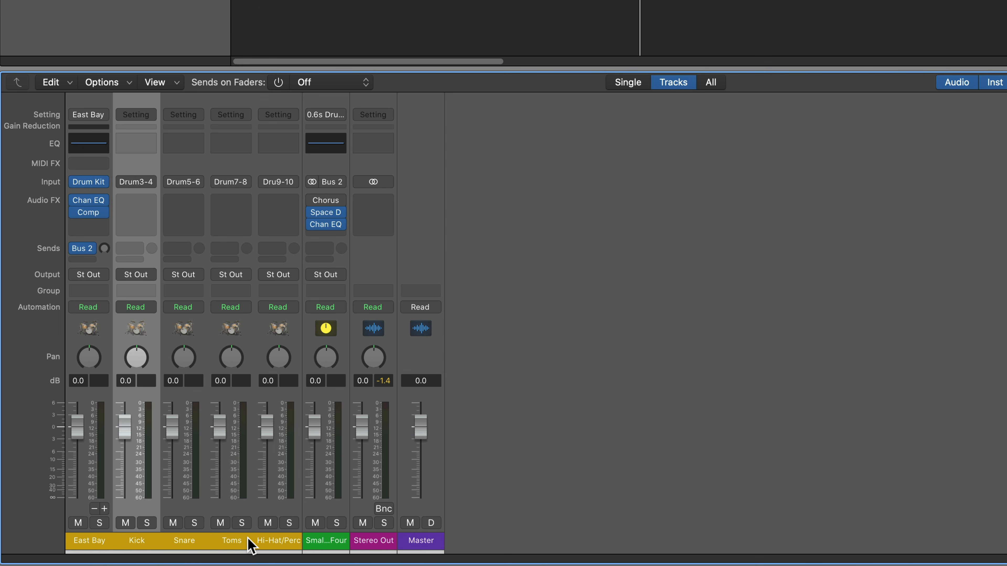
- Create arrangement tracks for the four aux channel strips from Kick through Hi-Hat/Perc
left_click(271, 547, "shift")
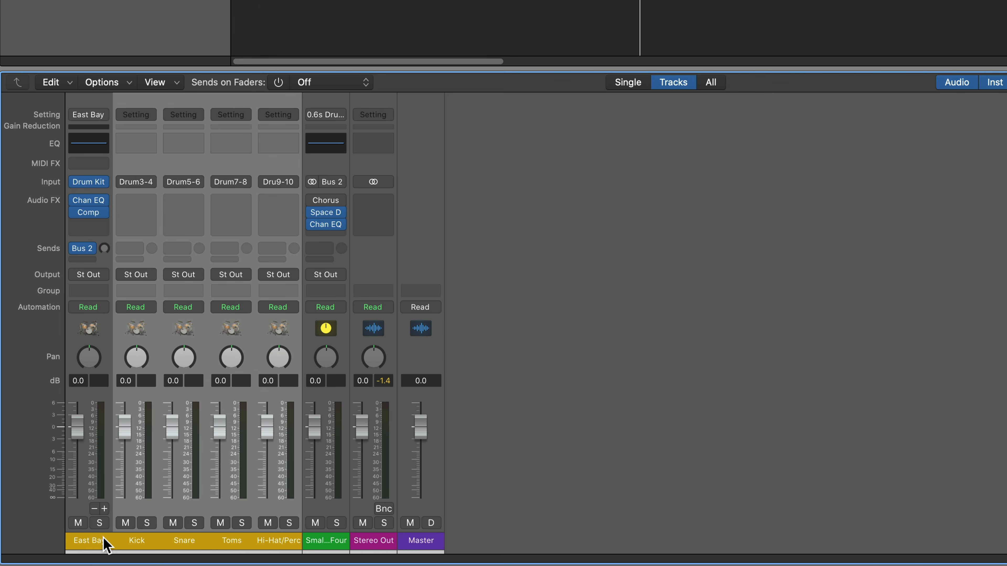
right_click(157, 338)
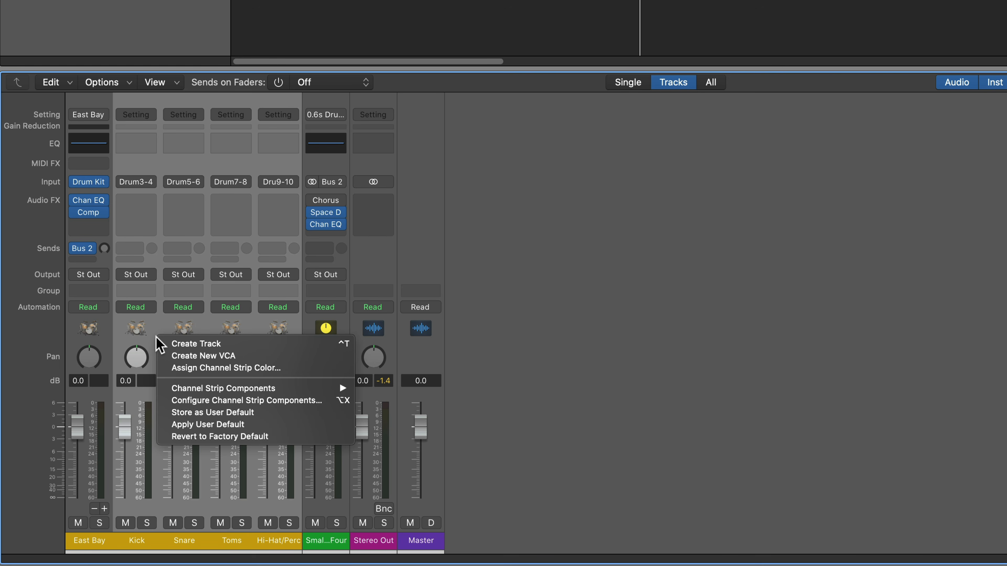
left_click(275, 343)
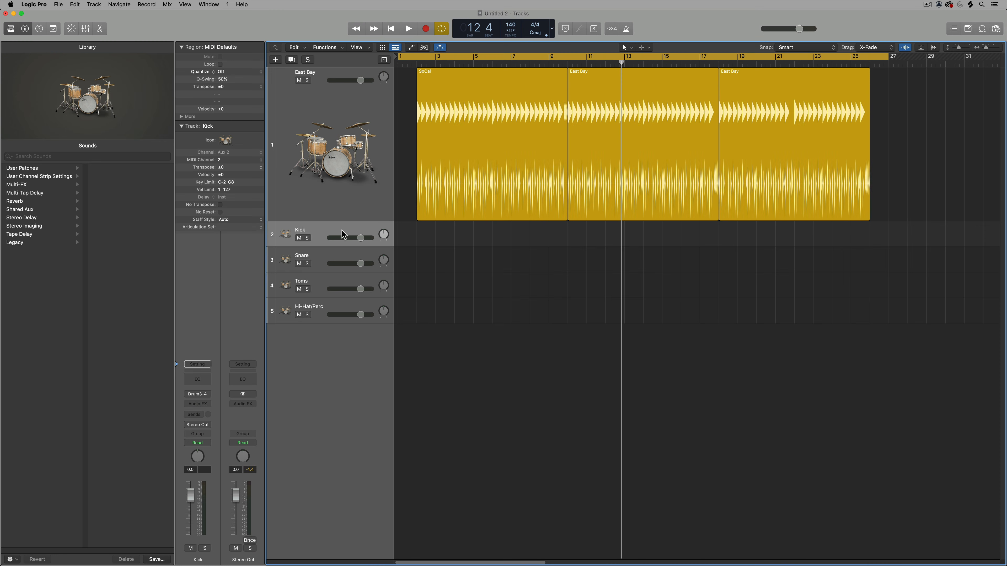
- Select all five tracks from East Bay through Hi-Hat/Perc and start exporting them as audio files
left_click(383, 202)
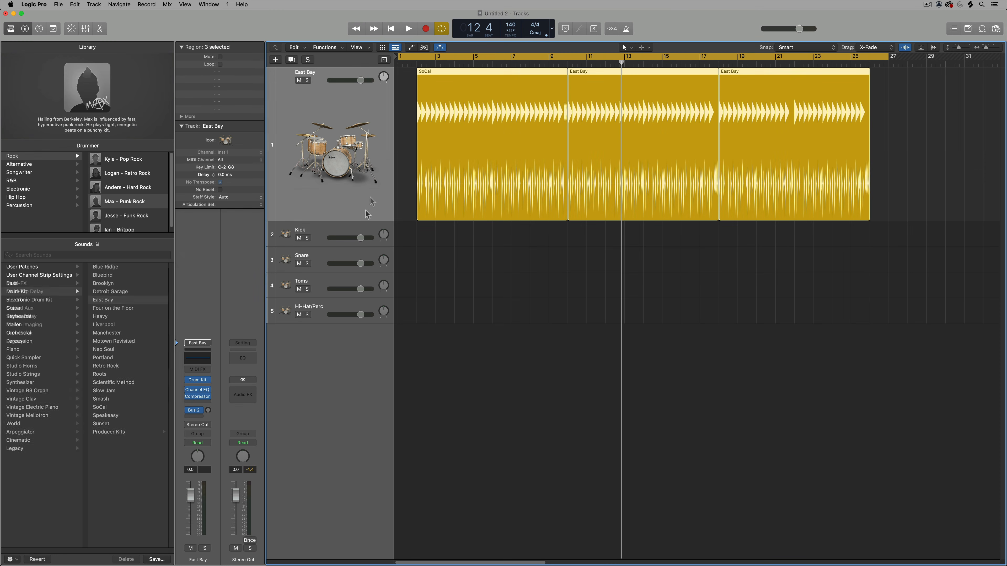
left_click(343, 310, "shift")
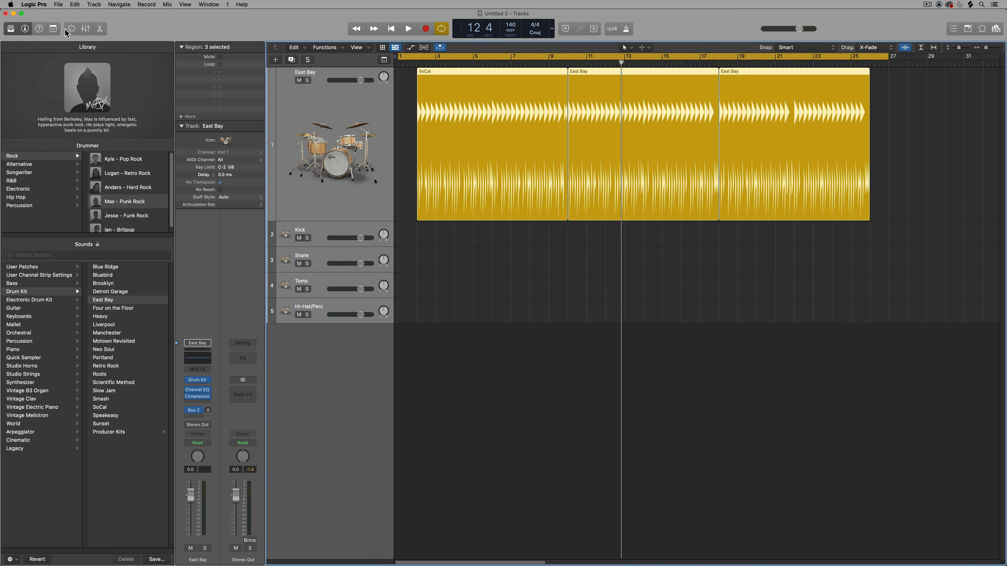
left_click(60, 5)
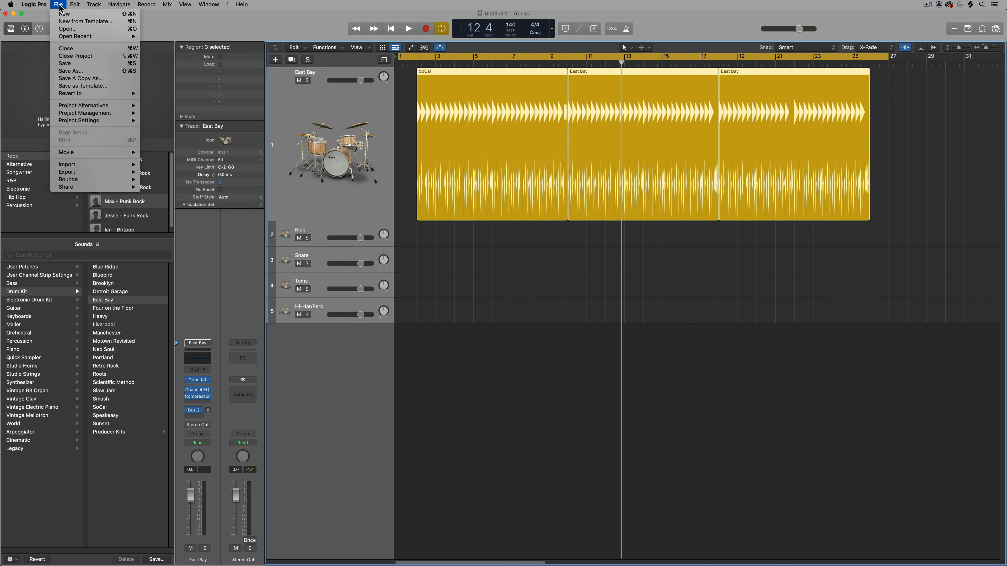
mouse_move(84, 174)
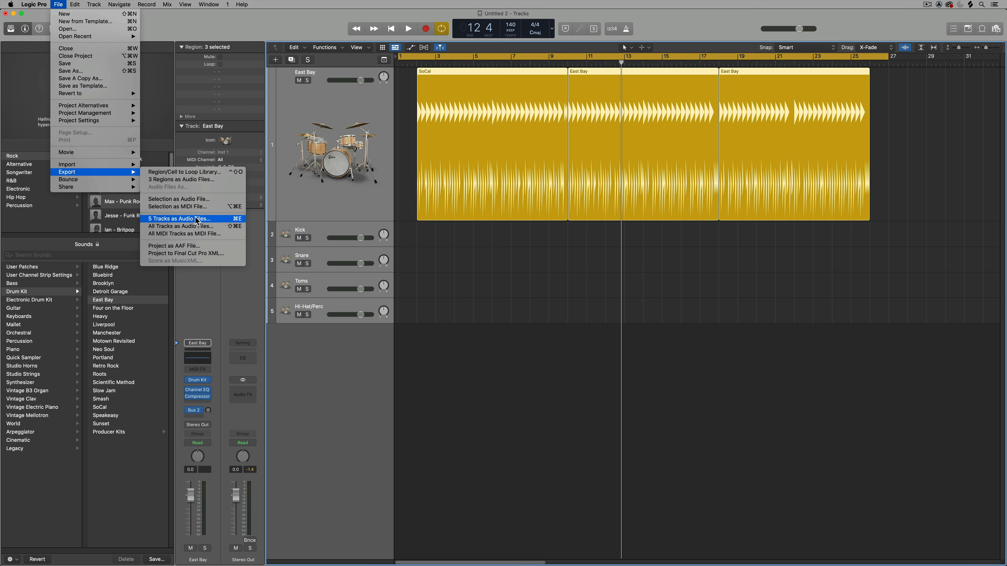
left_click(217, 220)
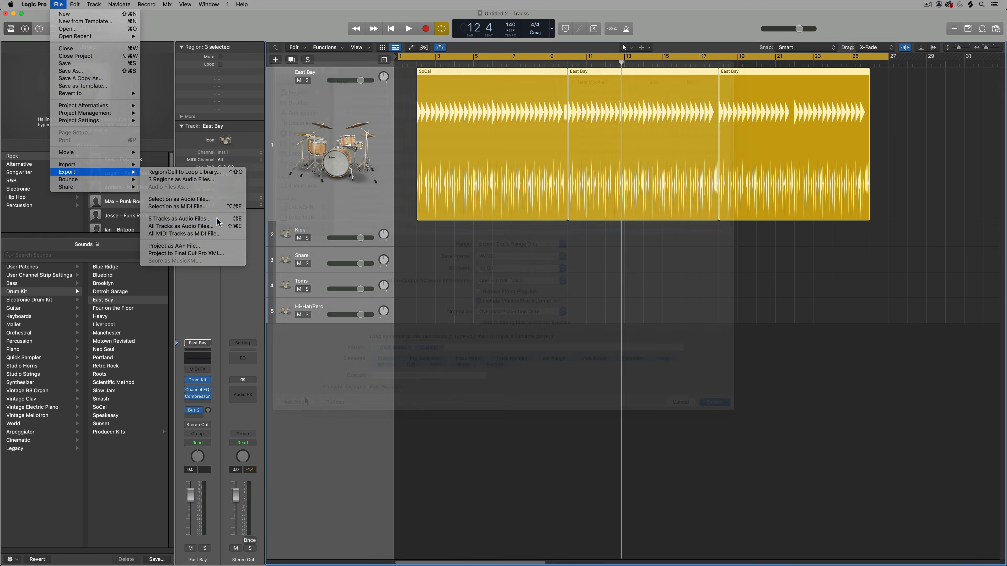
- Create a new folder named Drummer inside Drum Multitracks and export the five tracks into it
left_click(304, 403)
type("Drummer")
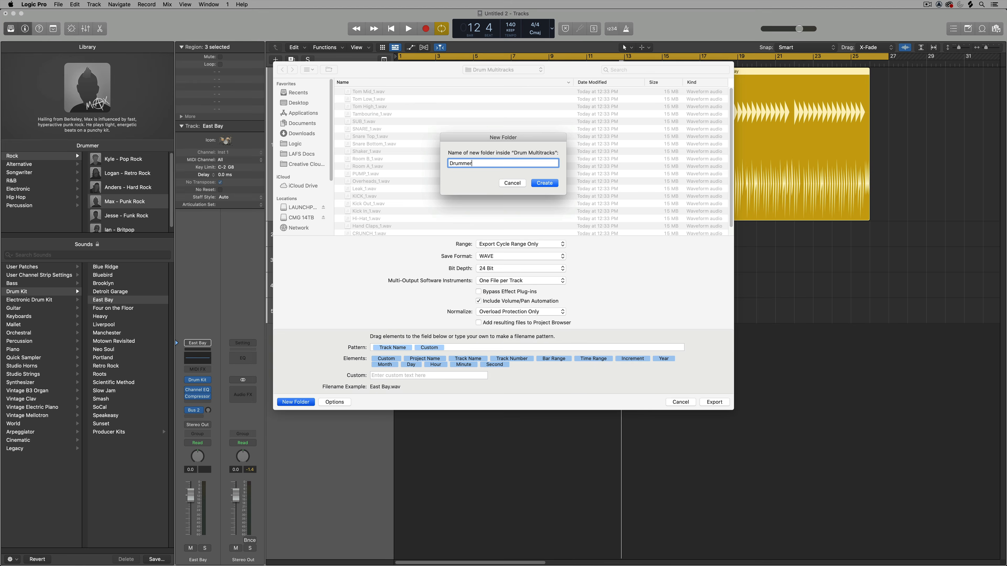
key("Return")
key("Return")
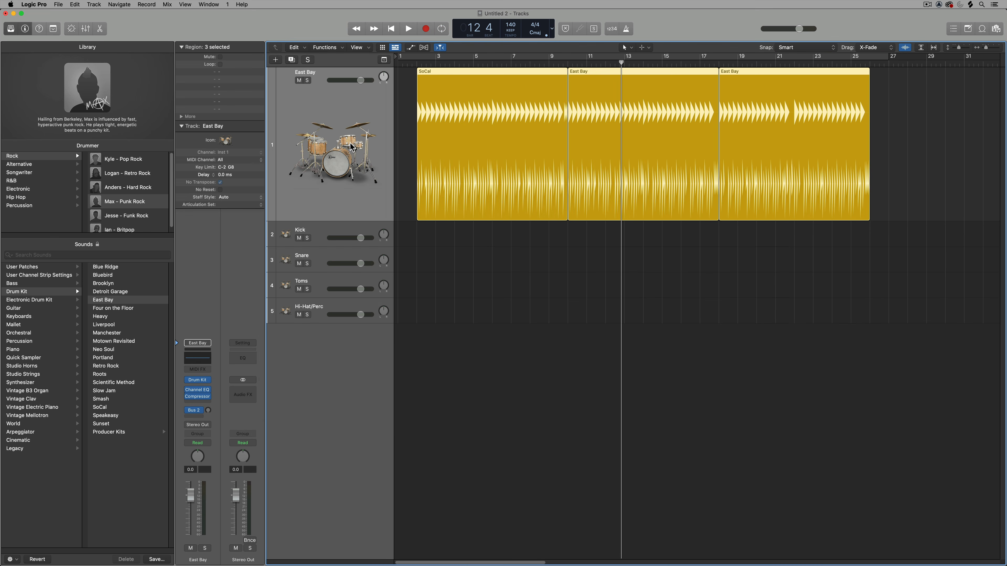
- Start a new project with an audio track and import the Drummer folder's five WAV files onto new tracks
key("super+shift+n")
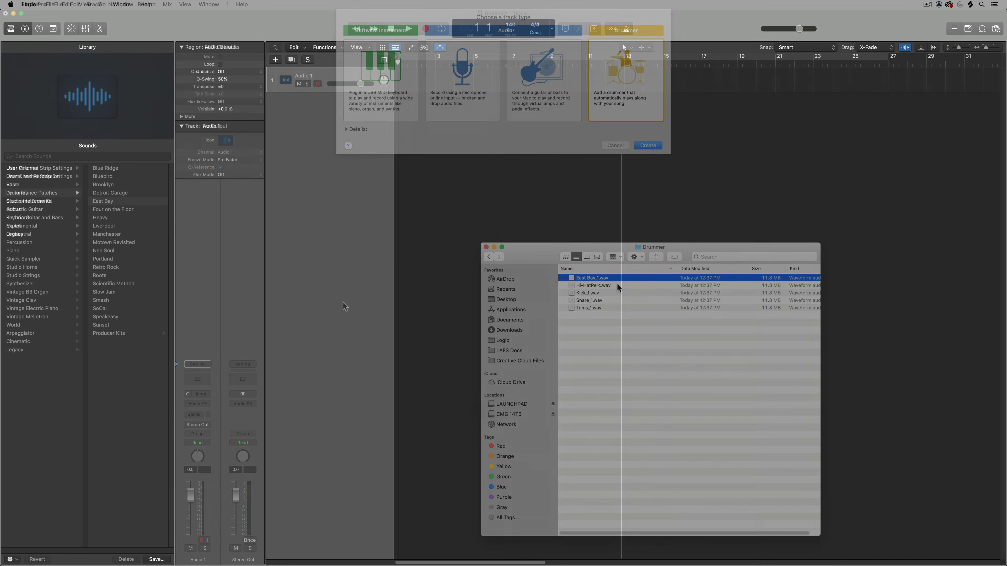
left_click(608, 305, "shift")
left_click_drag(608, 304, 399, 148)
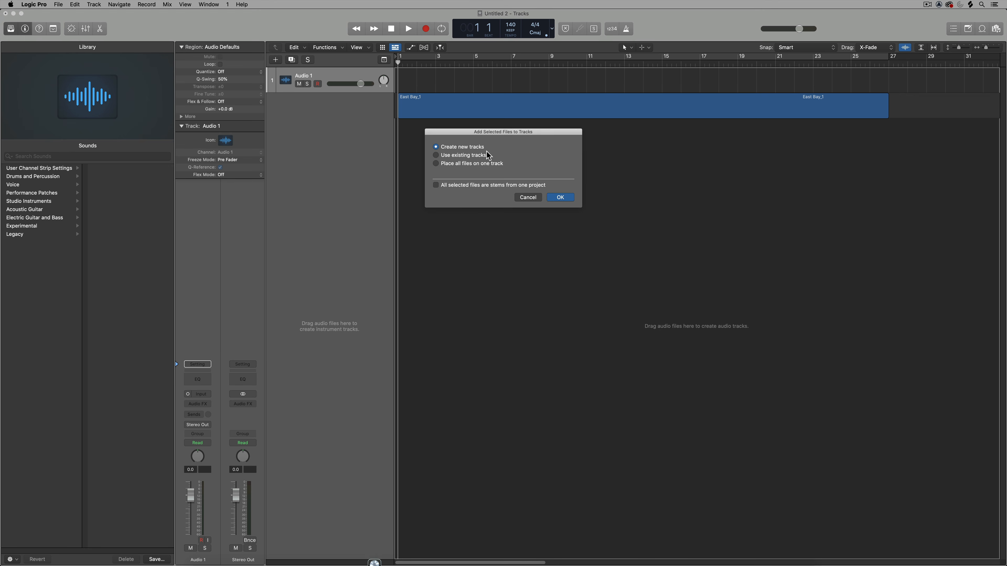
left_click(559, 197)
- Play the imported files and audition the East Bay_1 and Hi-HatPerc tracks soloed one at a time
key("space")
left_click(308, 139)
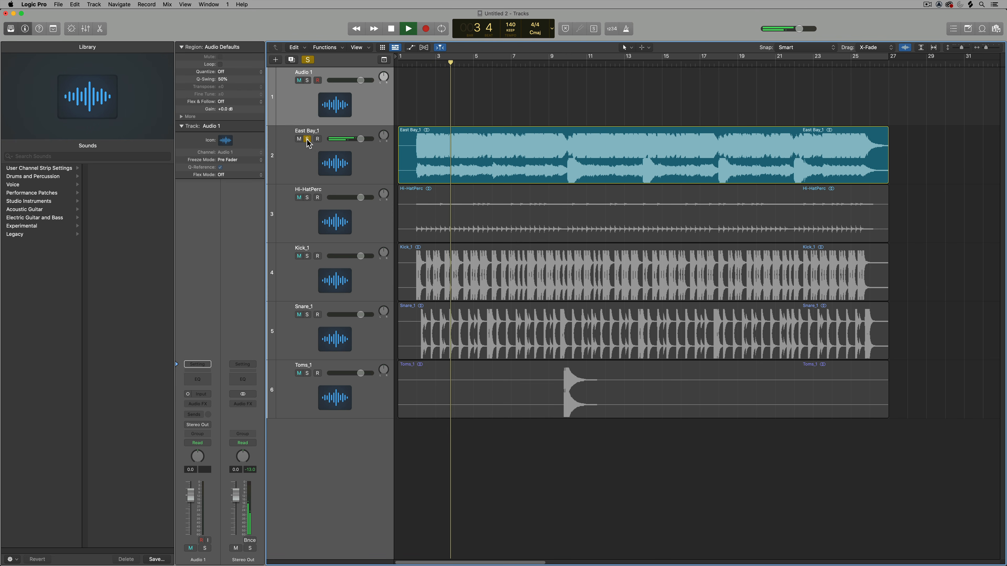
left_click(307, 139)
left_click(307, 198)
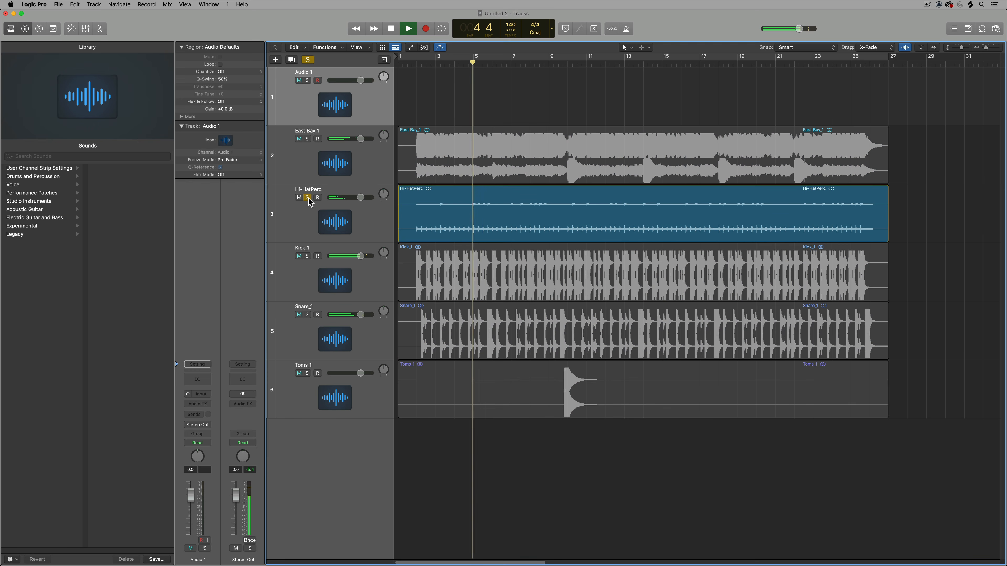
left_click(307, 197)
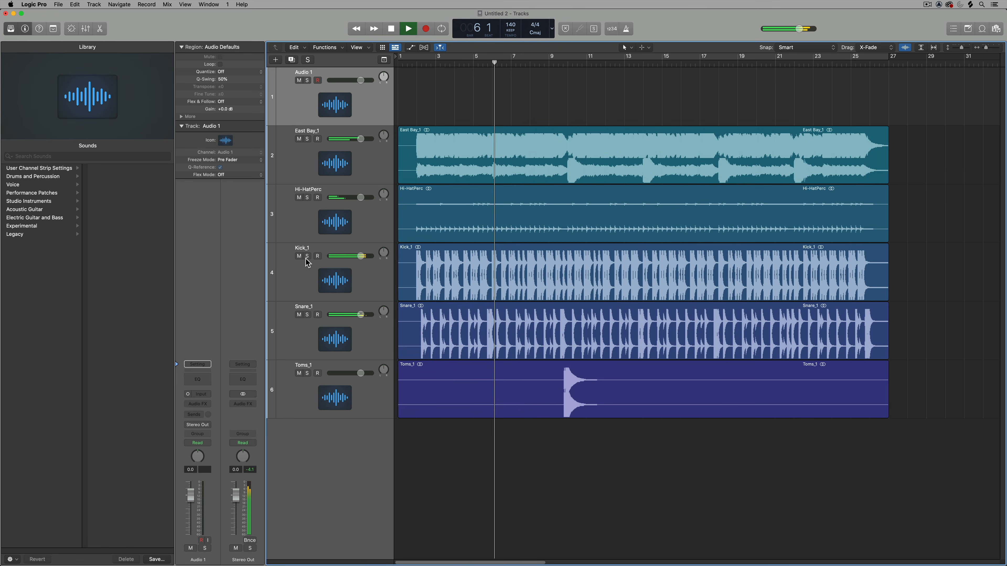
- Audition Kick_1 soloed, add Snare_1 to the solo, clear both solos and stop playback
left_click(308, 256)
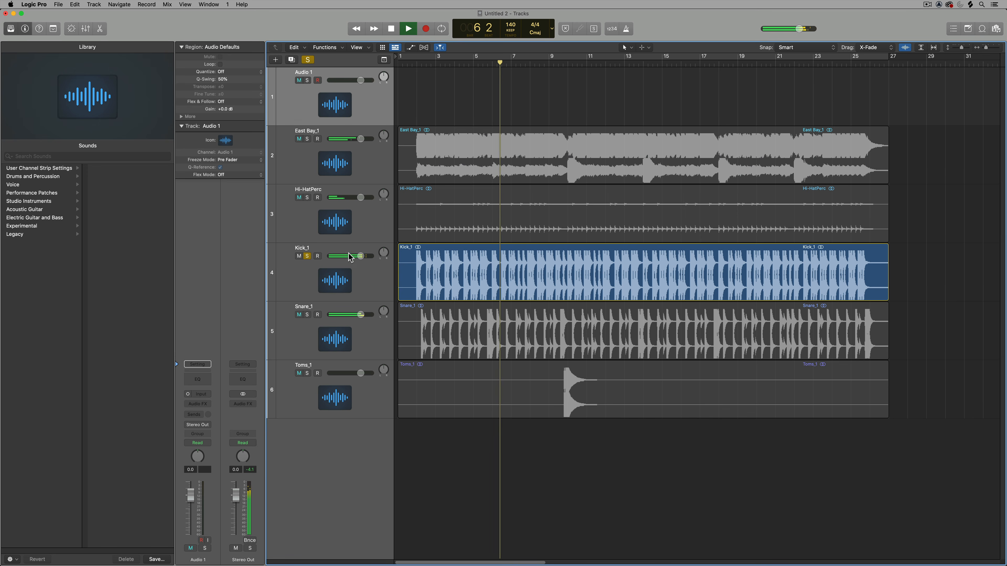
left_click(906, 48)
left_click_drag(908, 52, 912, 85)
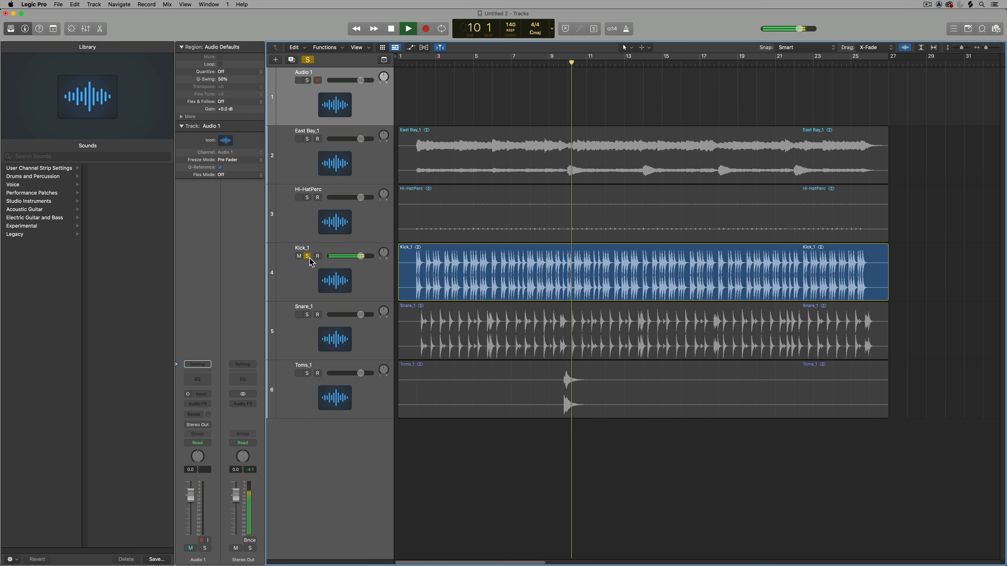
left_click(307, 315)
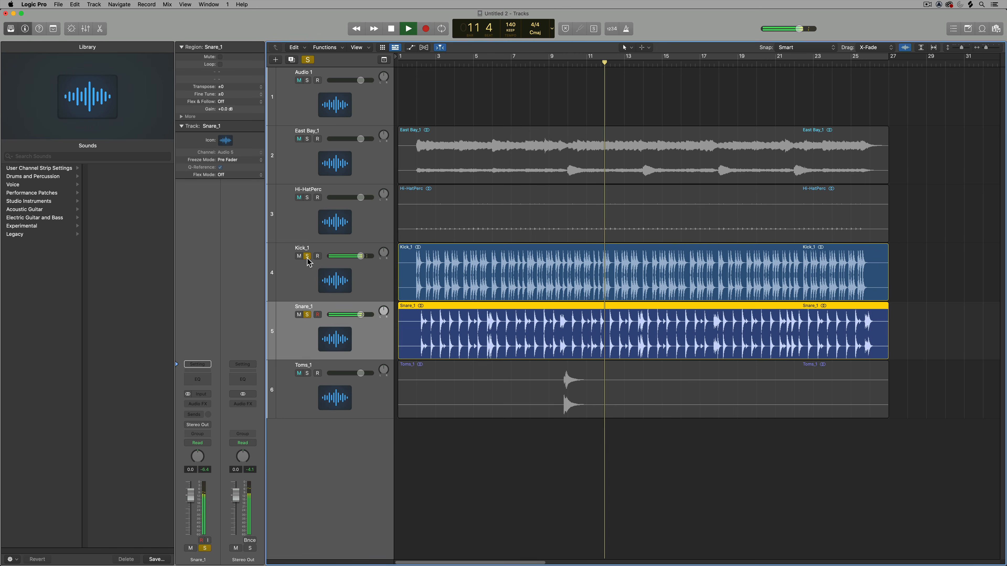
left_click(307, 256)
left_click(307, 314)
left_click(469, 475)
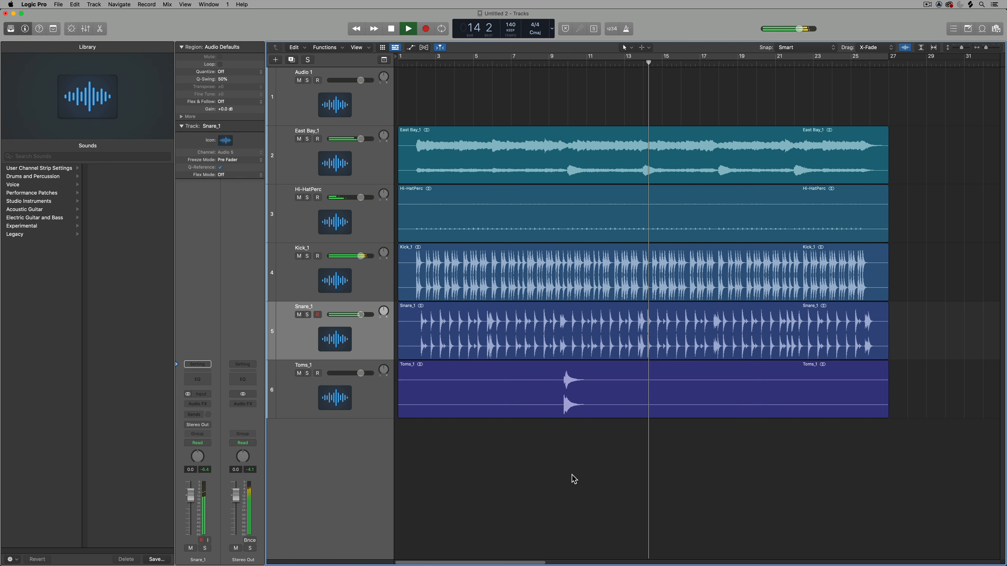
key("space")
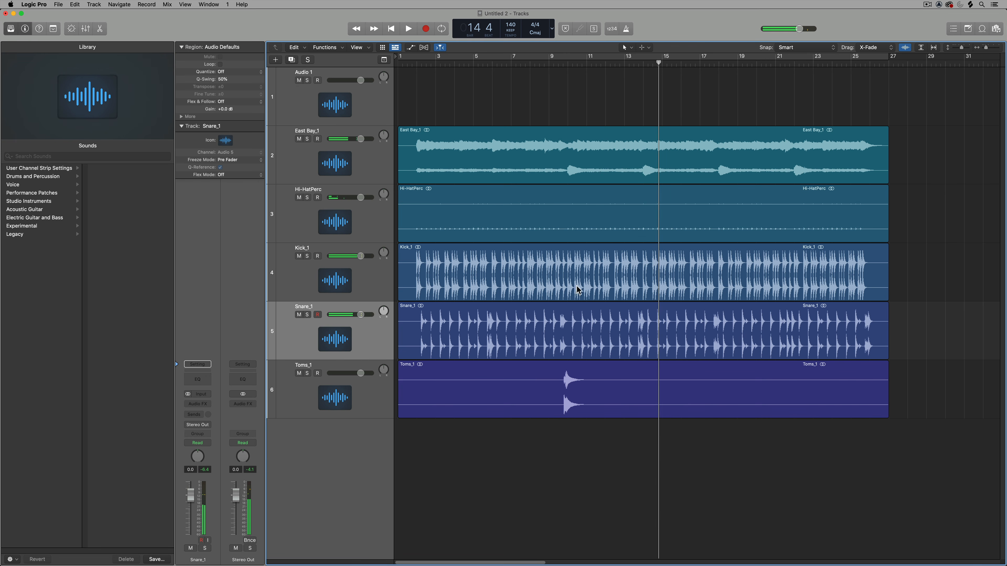
- Select all five audio regions and compare their waveforms with Waveform Zoom switched off and on again
left_click_drag(593, 486, 594, 154)
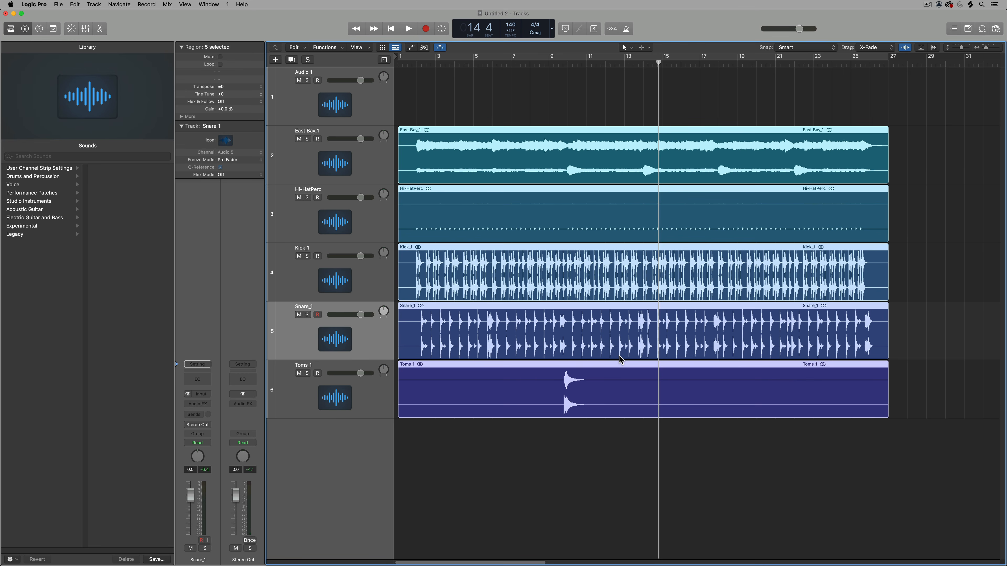
left_click(906, 48)
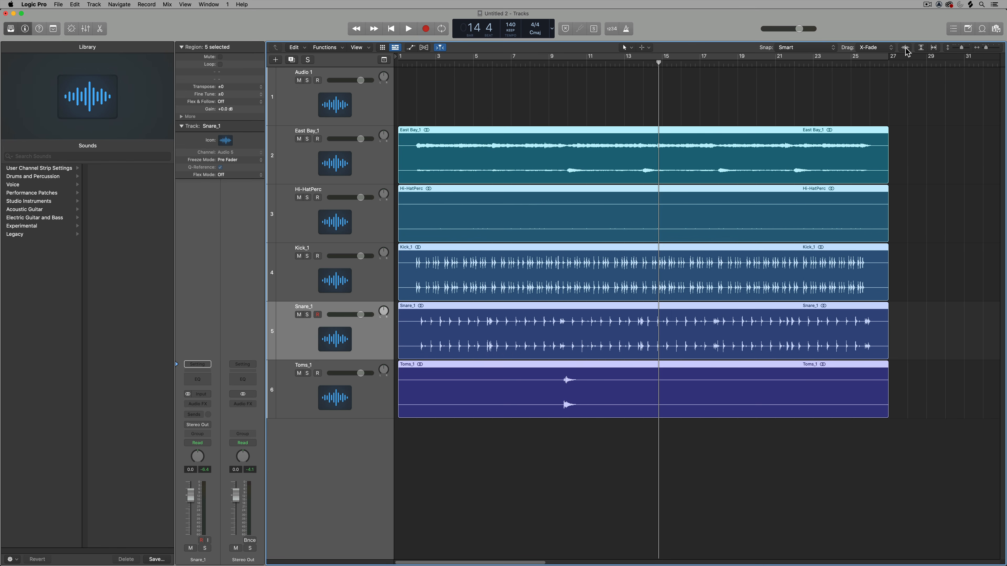
left_click(906, 48)
mouse_move(908, 49)
left_mouse_down()
mouse_move(919, 4)
mouse_move(912, 52)
left_mouse_up()
left_click(841, 96)
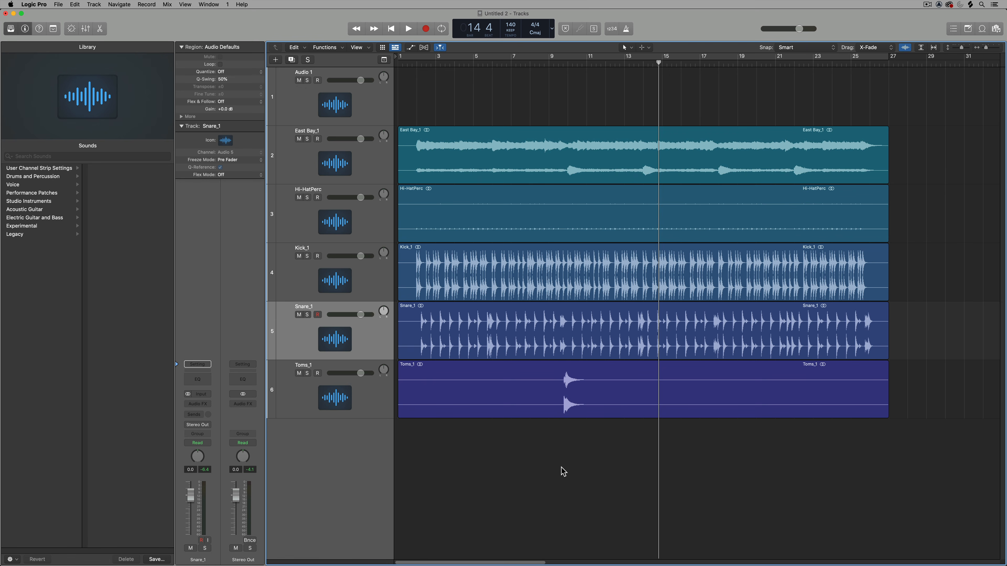
- Examine the separate Kick_1, Snare_1, Hi-HatPerc and East Bay_1 stems by selecting their regions and tracks in turn
left_click(536, 295)
left_click(524, 337)
left_click(520, 280)
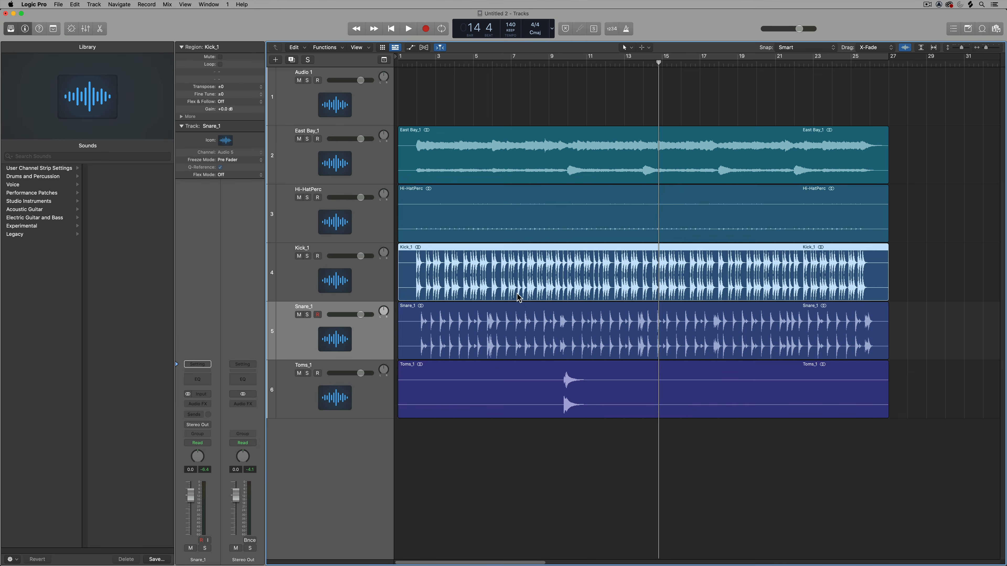
left_click(518, 332)
left_click(501, 213)
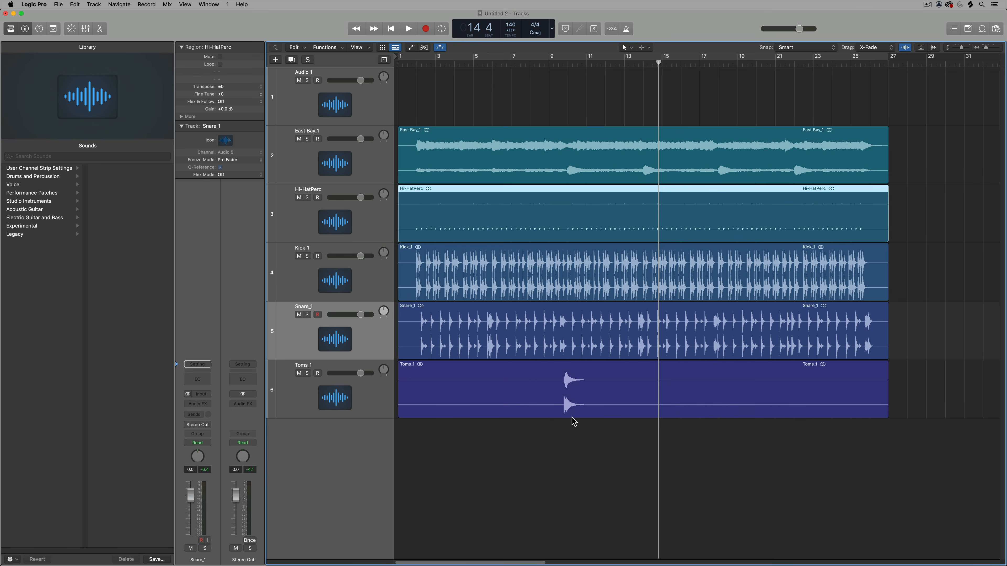
left_click(375, 281)
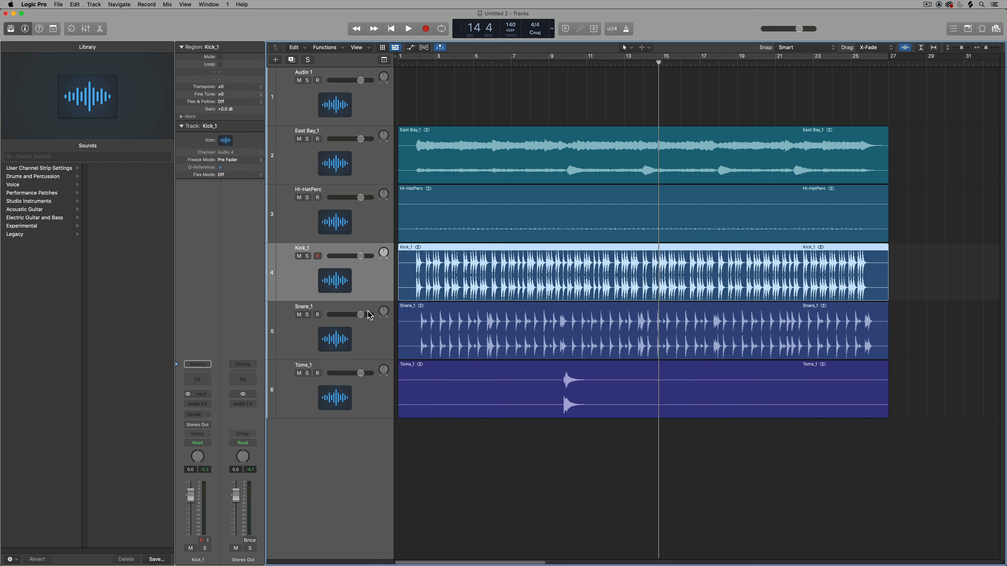
left_click(370, 342)
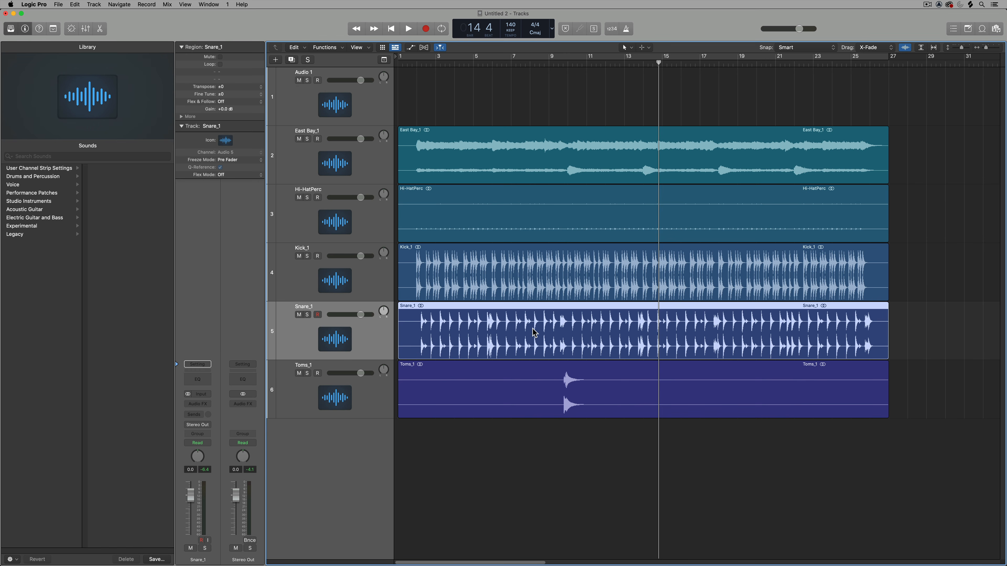
left_click(357, 160)
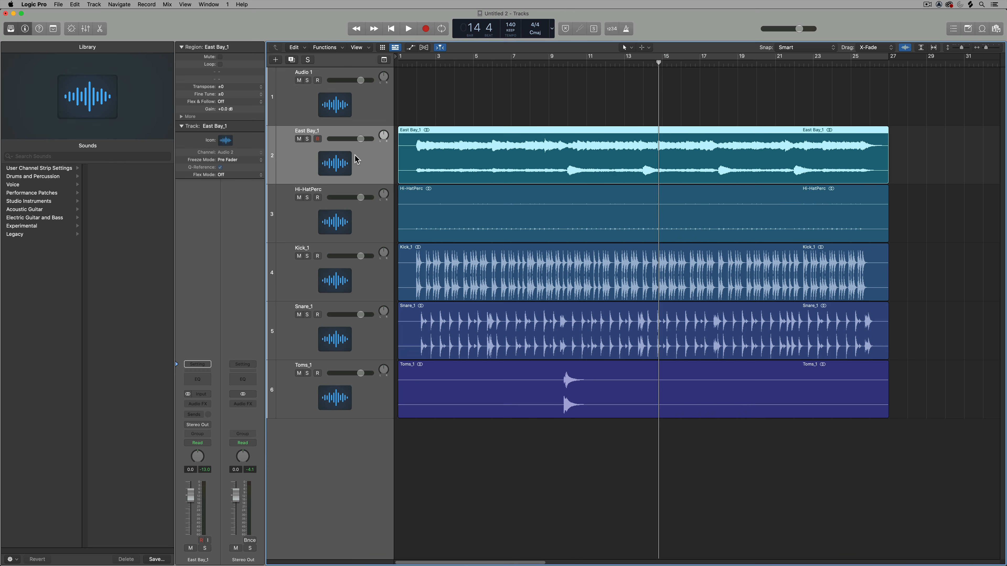
left_click(361, 211)
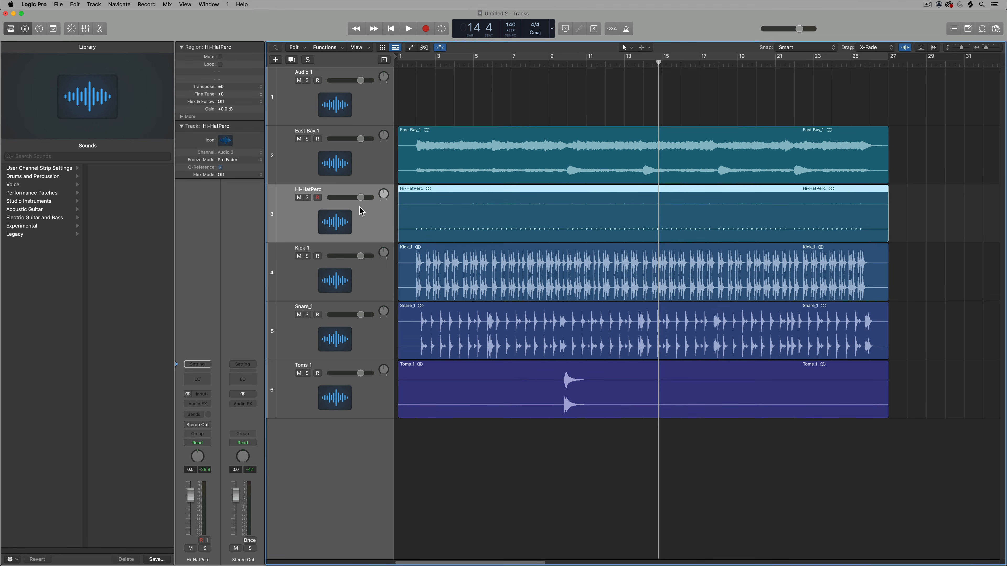